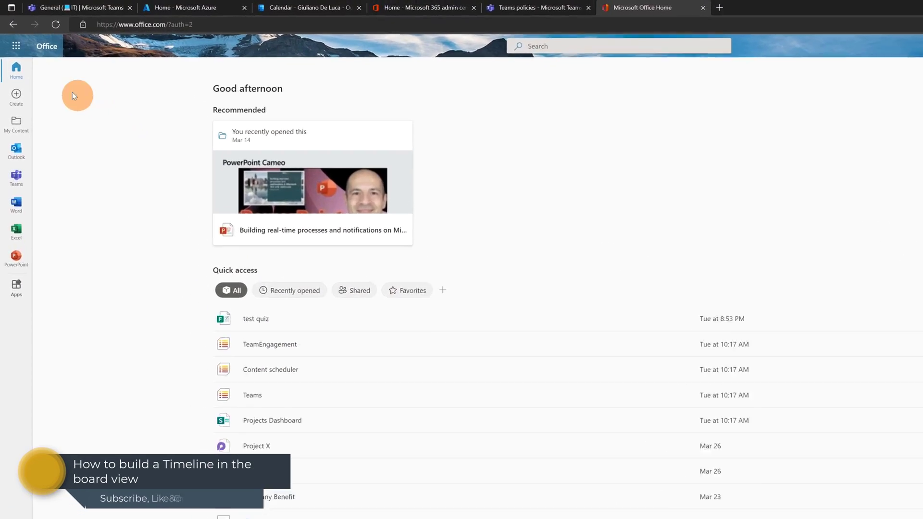
# Open the Lists app from the Microsoft 365 app launcher
pyautogui.click(20, 38)
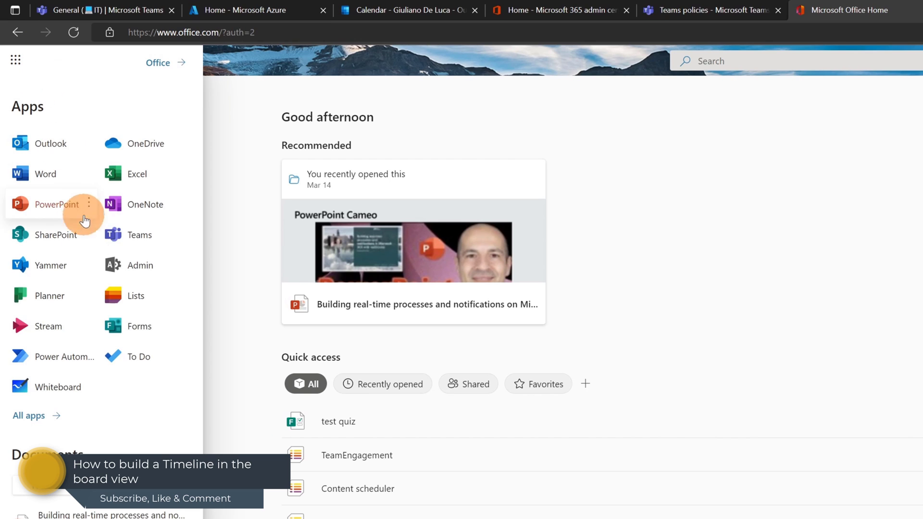
pyautogui.click(112, 298)
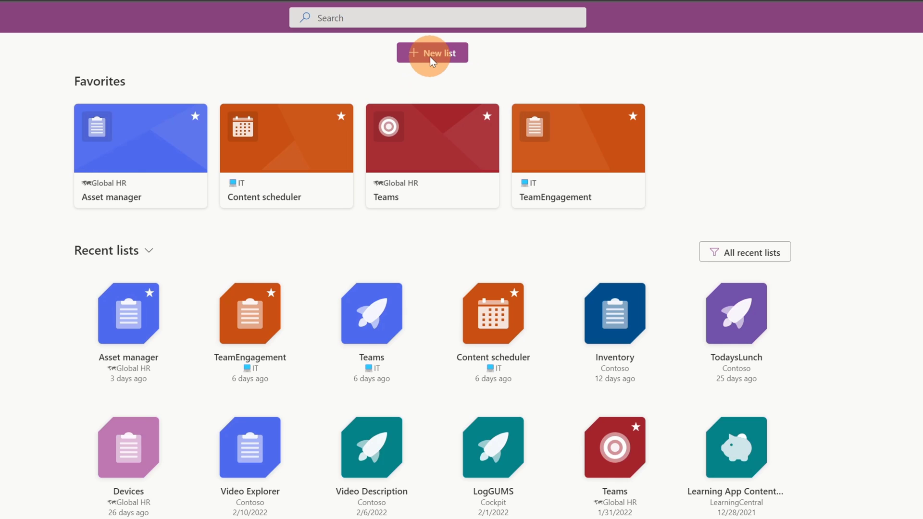
# Start a blank list named 'Projects Timeline' with orange colour and a rocket icon
pyautogui.click(430, 56)
pyautogui.click(133, 282)
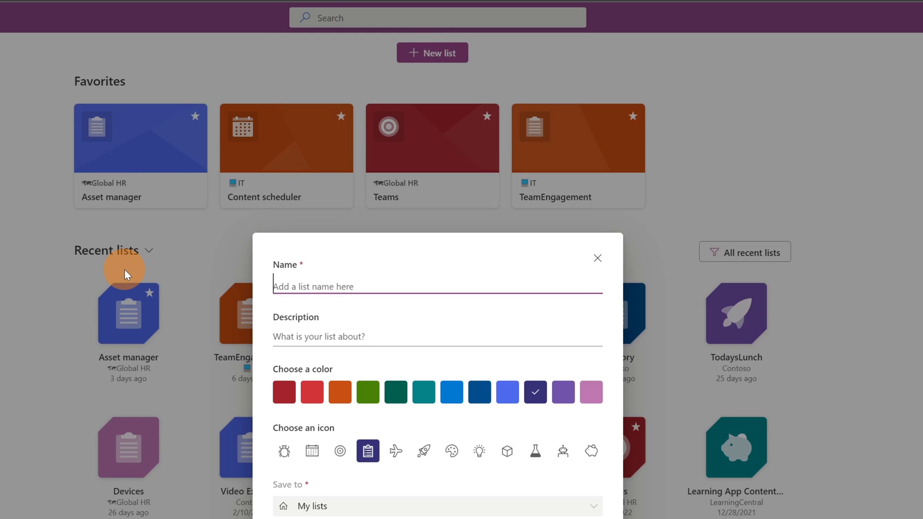
pyautogui.click(342, 290)
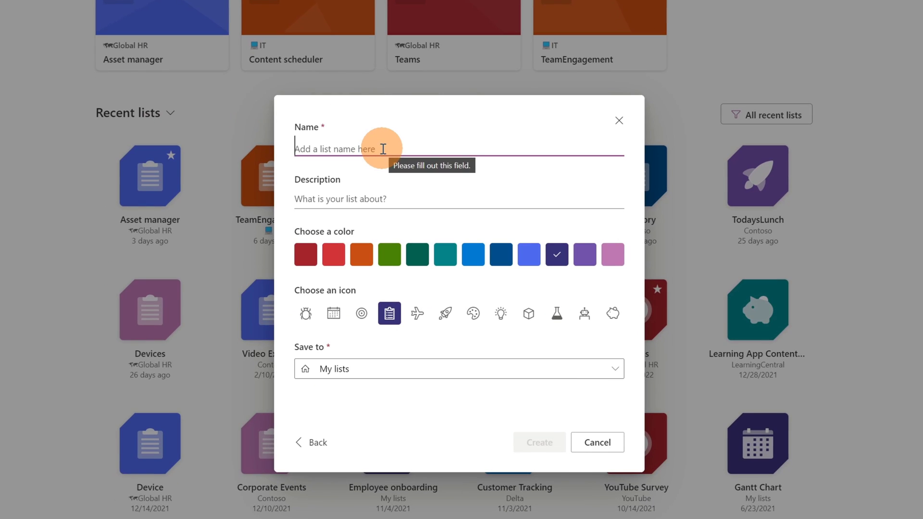
pyautogui.write('Pro')
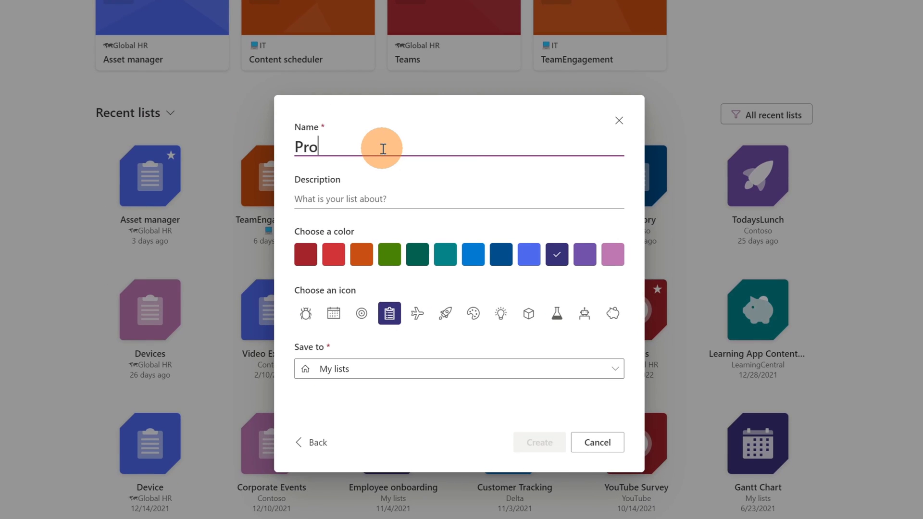
pyautogui.write('jects ')
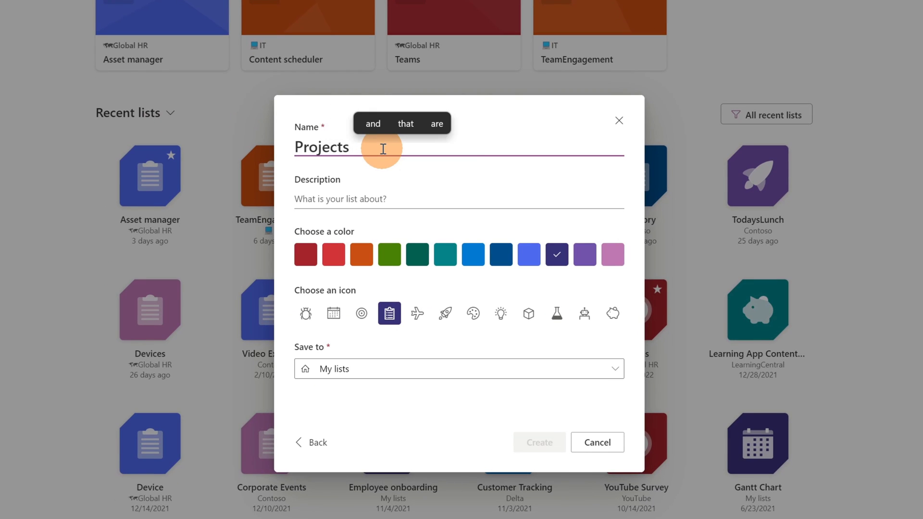
pyautogui.write('Timeline')
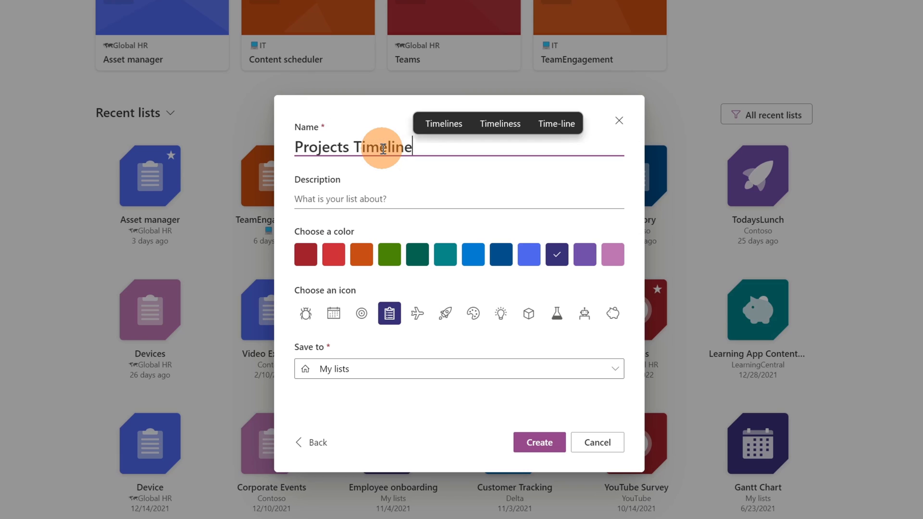
pyautogui.click(361, 255)
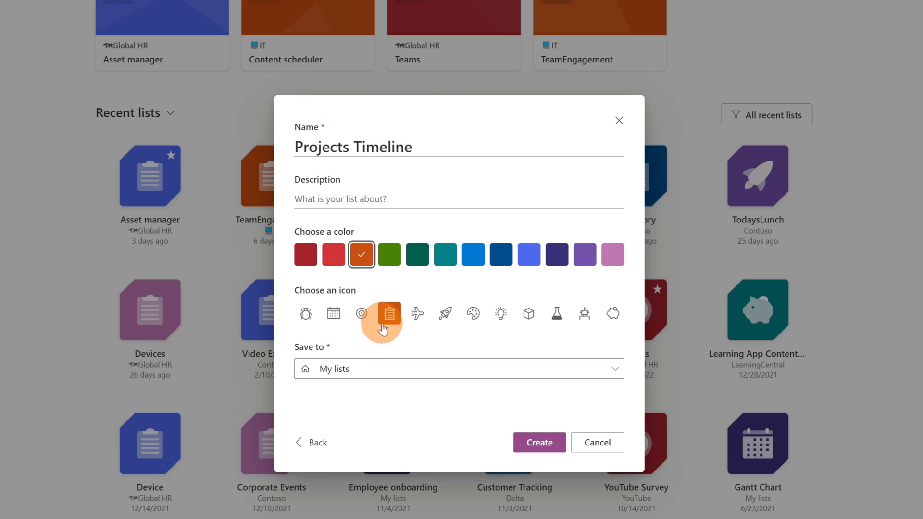
pyautogui.click(439, 319)
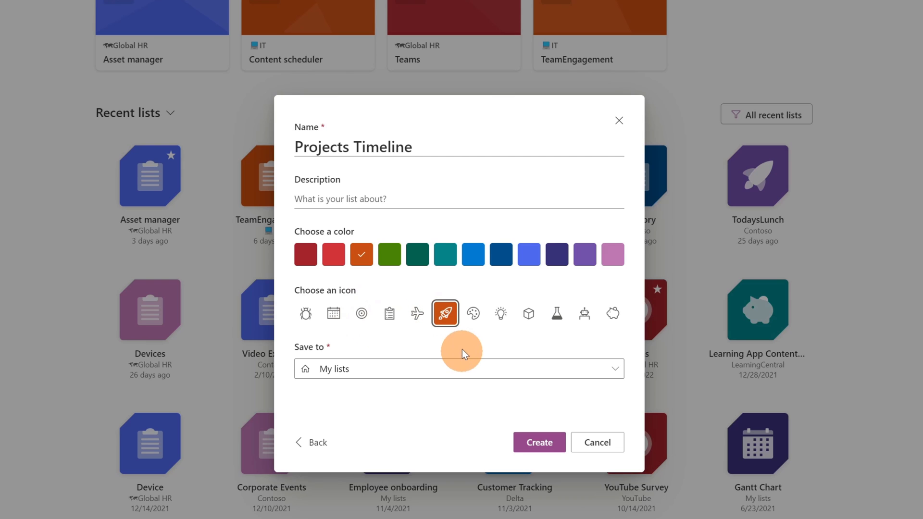
# Save the list to the IT site, hidden from site navigation, and create it
pyautogui.click(431, 368)
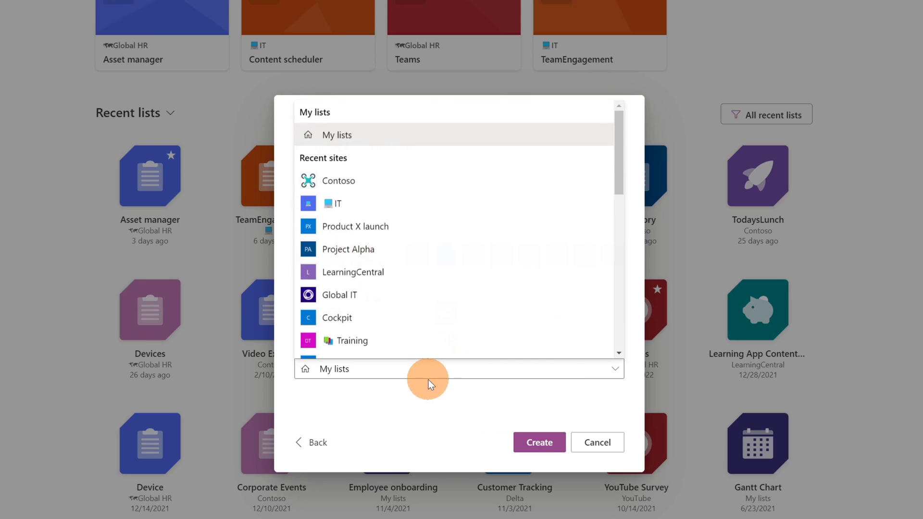
pyautogui.click(376, 217)
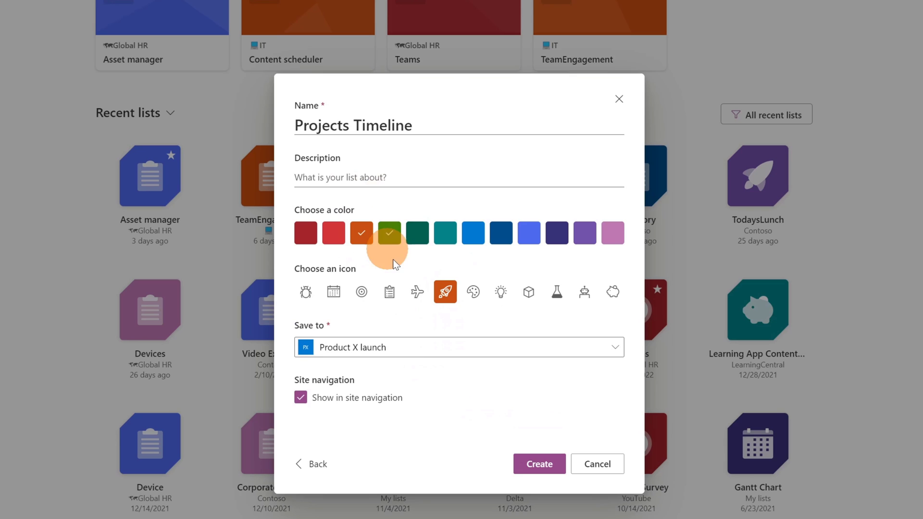
pyautogui.click(423, 347)
pyautogui.click(359, 167)
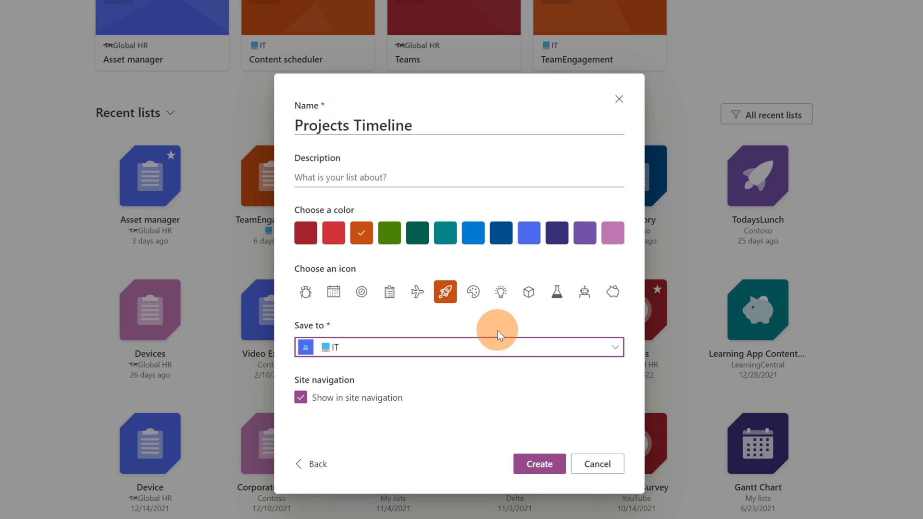
pyautogui.click(397, 408)
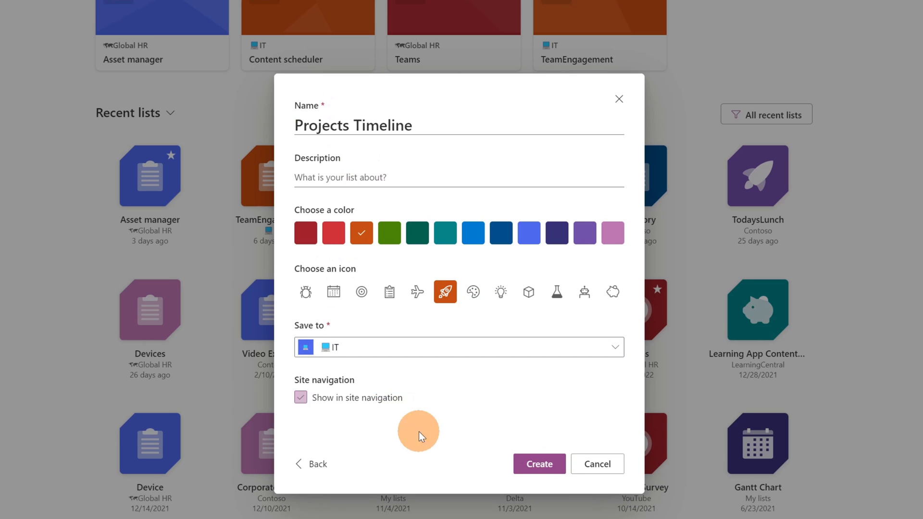
pyautogui.click(540, 464)
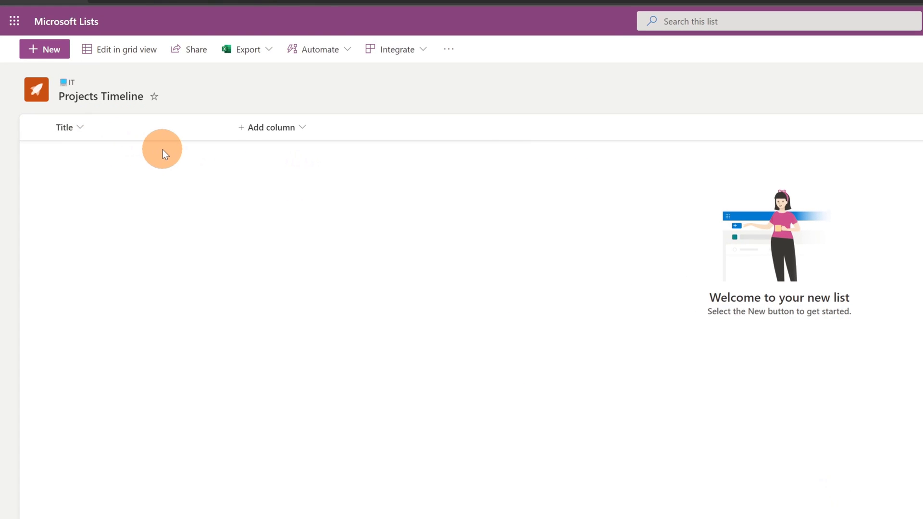
# Add a 'Description' column of type multiple lines of text
pyautogui.click(262, 130)
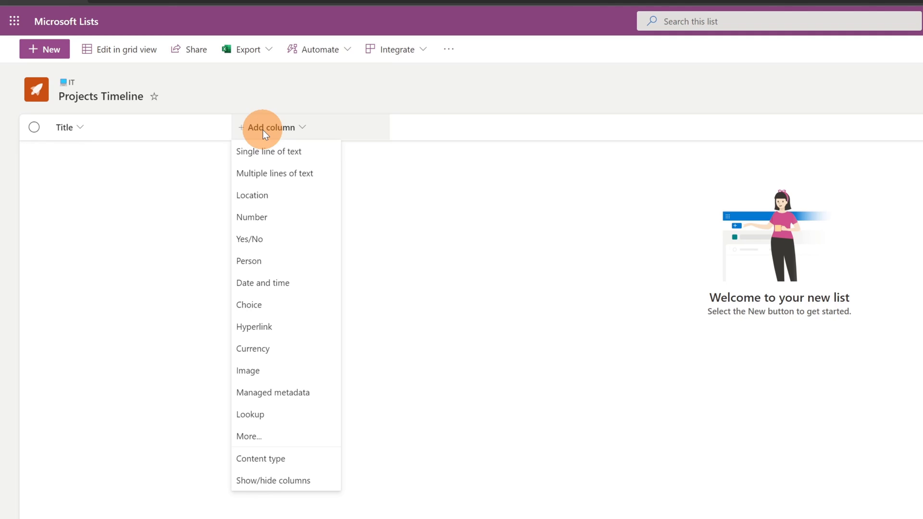
pyautogui.click(270, 174)
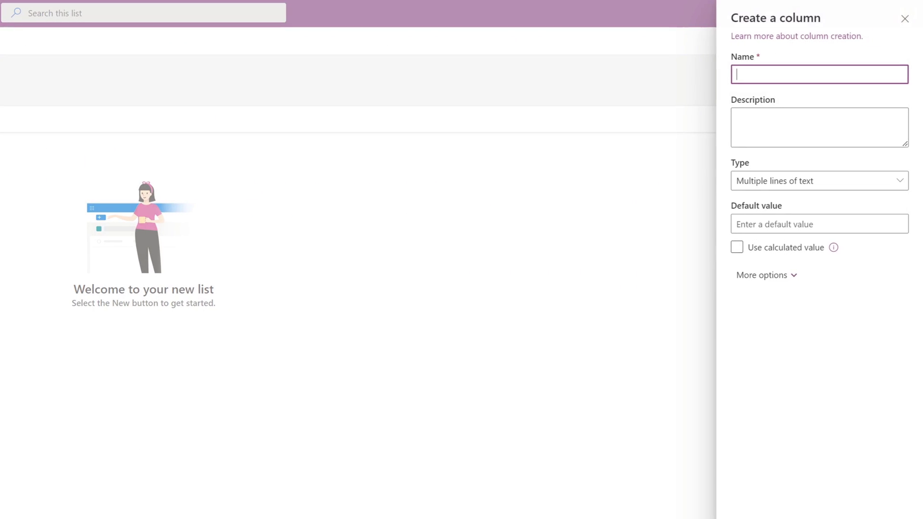
pyautogui.write('Description')
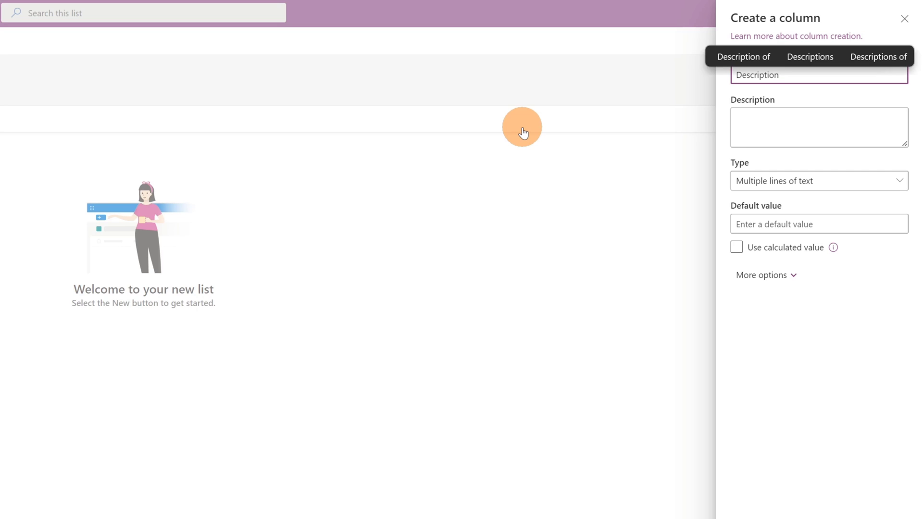
pyautogui.click(759, 281)
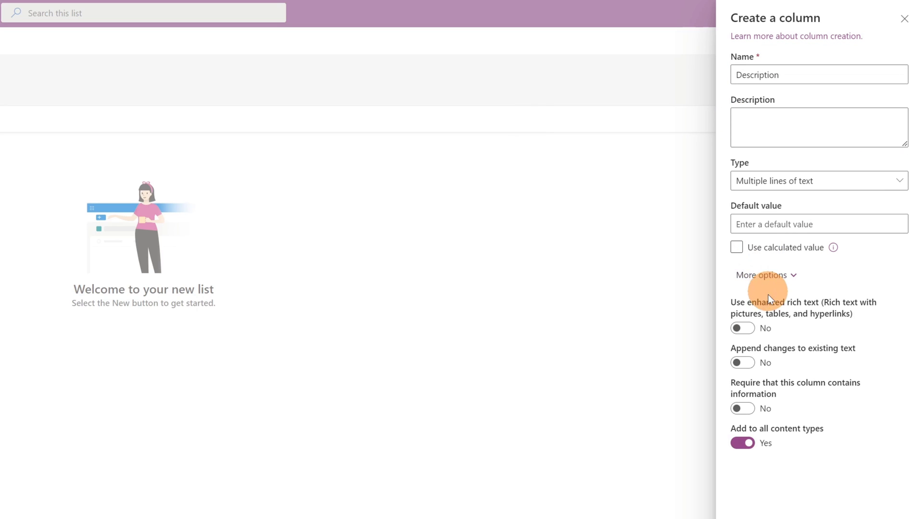
pyautogui.scroll(-6, 755, 389)
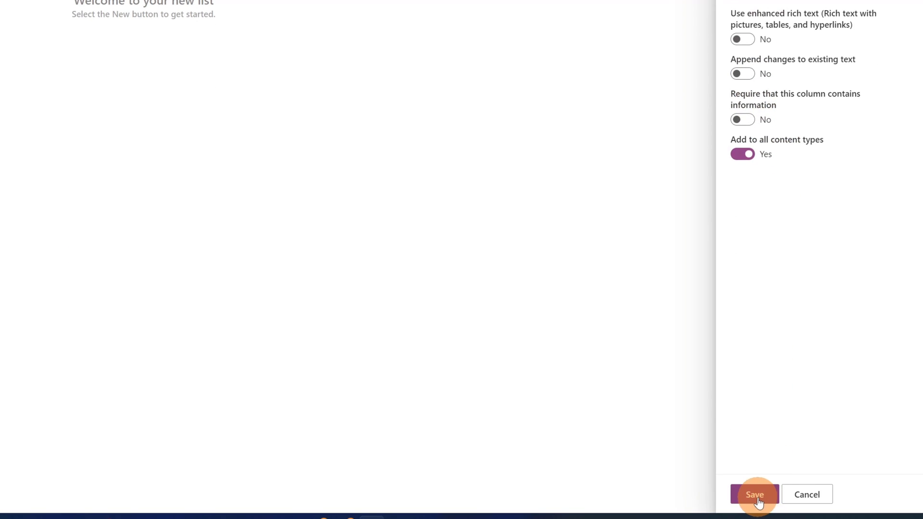
pyautogui.click(758, 502)
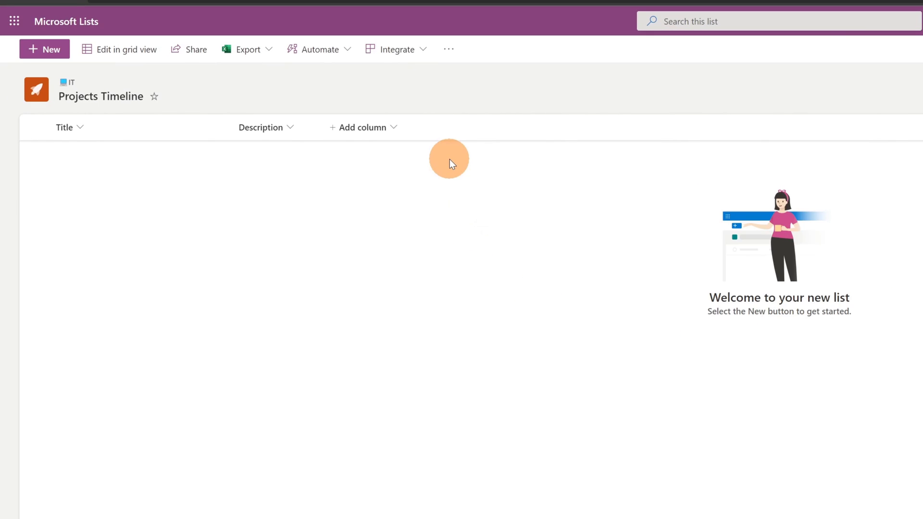
# Add a 'Month' choice column with pasted choices 2022 January through 2022 December
pyautogui.click(385, 137)
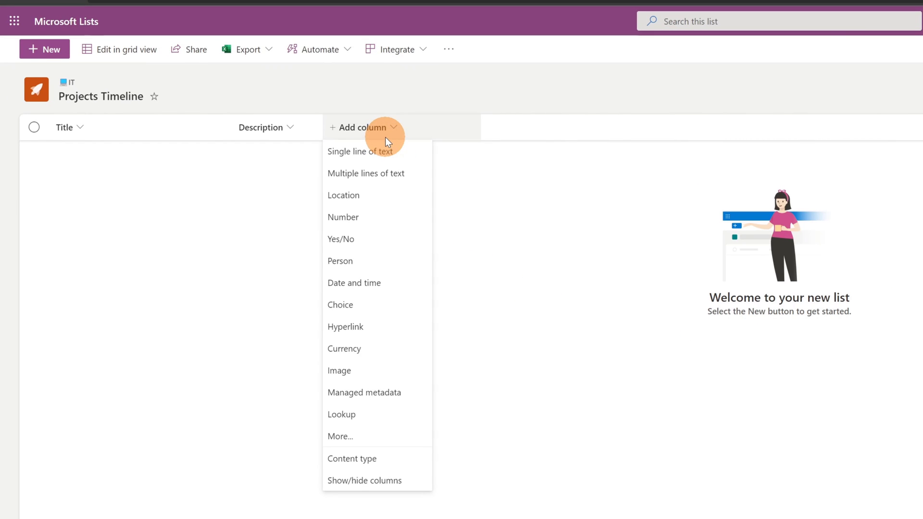
pyautogui.click(342, 304)
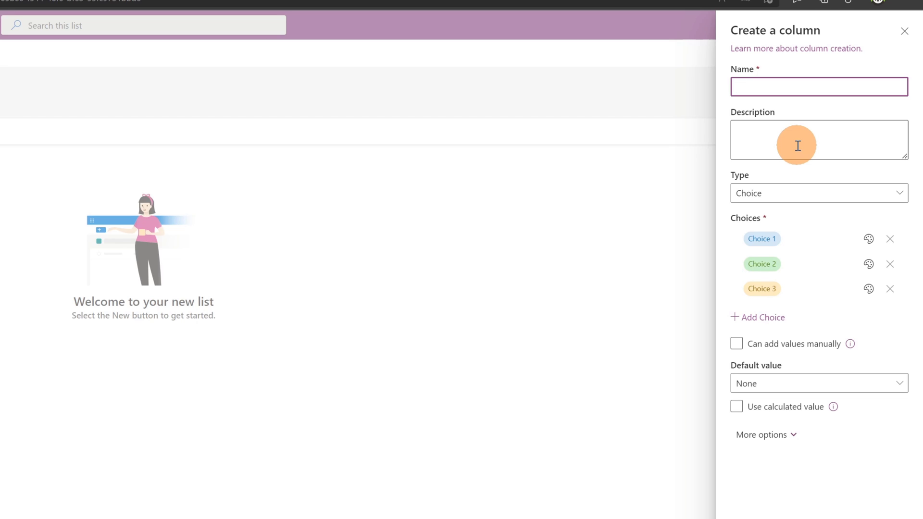
pyautogui.write('onth')
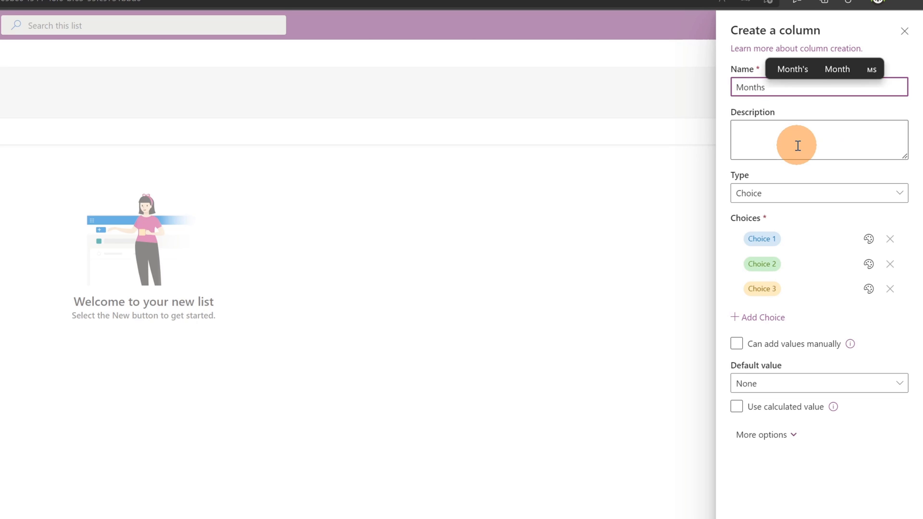
pyautogui.click(769, 237)
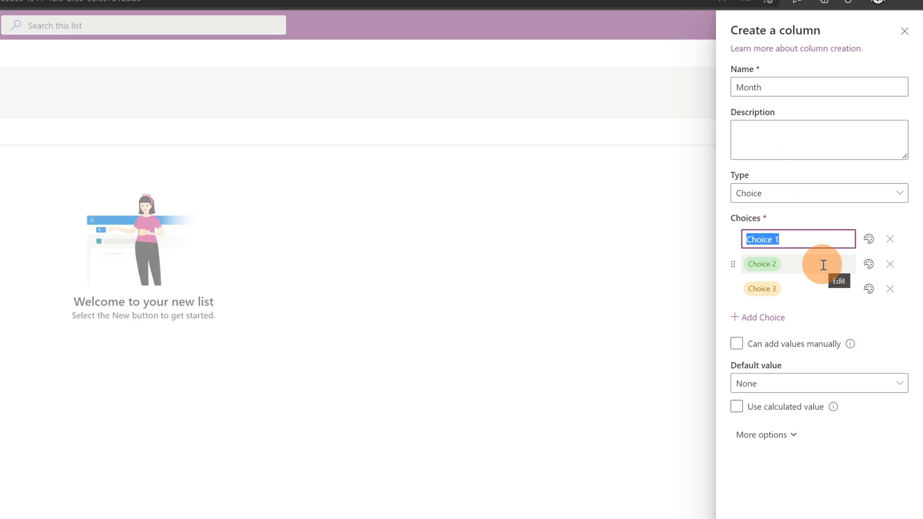
pyautogui.write('2022 January 2022 February 2022 Marz 2022 April 2022 May 2022 June 2022 July 2022 August 2022 September 2022 October 2022 November 2022 December')
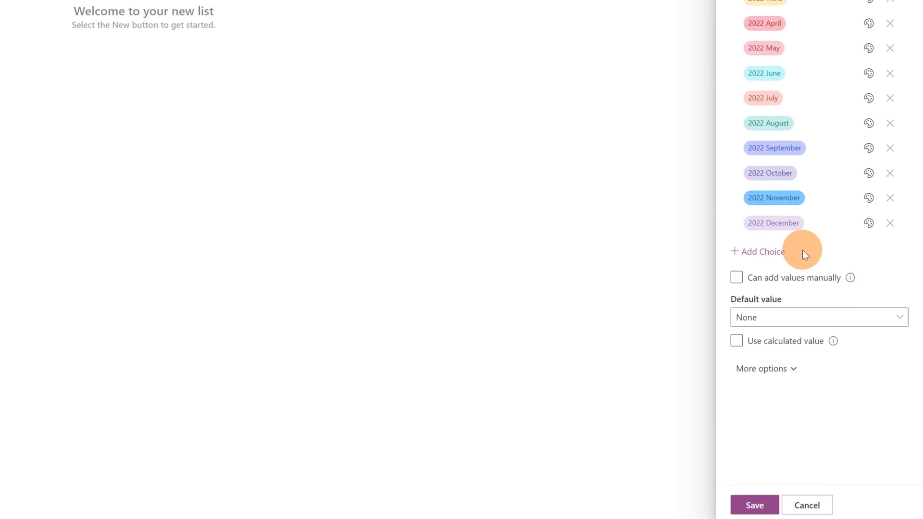
pyautogui.click(755, 491)
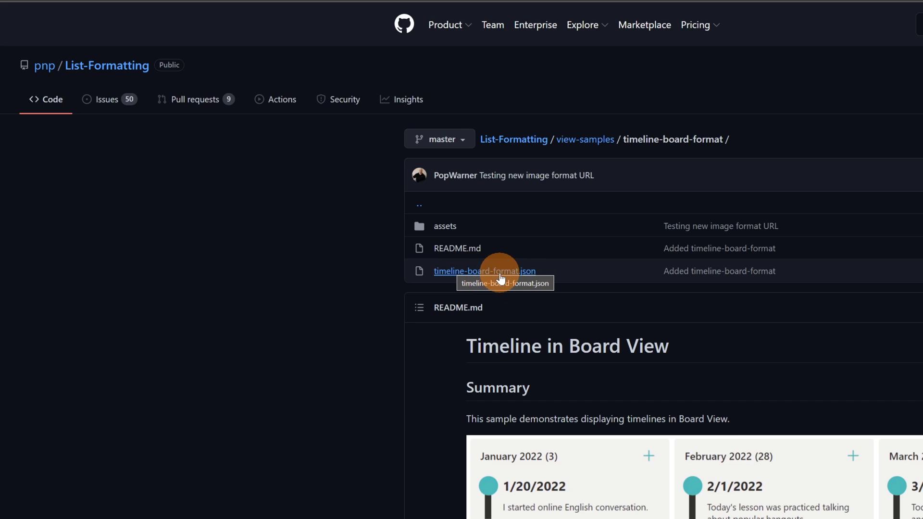
# Copy all the JSON code from timeline-board-format.json on GitHub
pyautogui.click(462, 246)
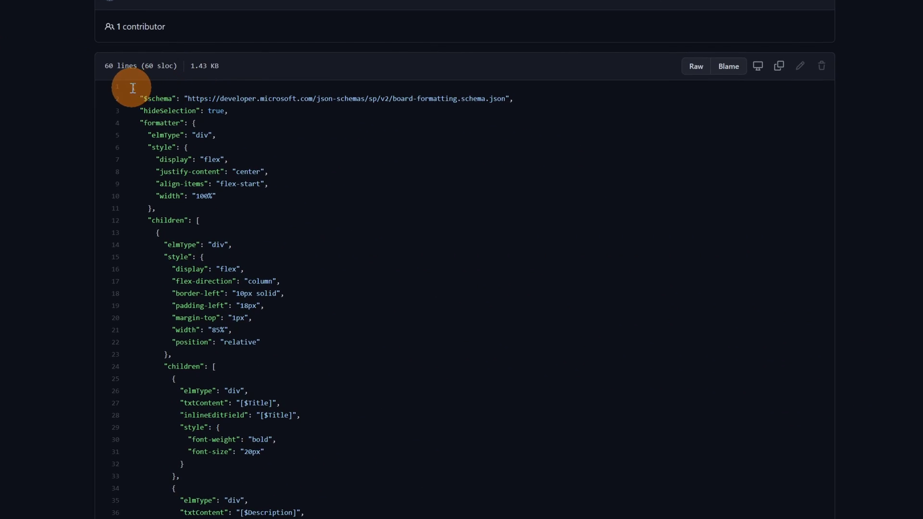
pyautogui.moveTo(132, 88); pyautogui.dragTo(333, 515)
pyautogui.hotkey('ctrl', 'c')
pyautogui.scroll(6, 365, 351)
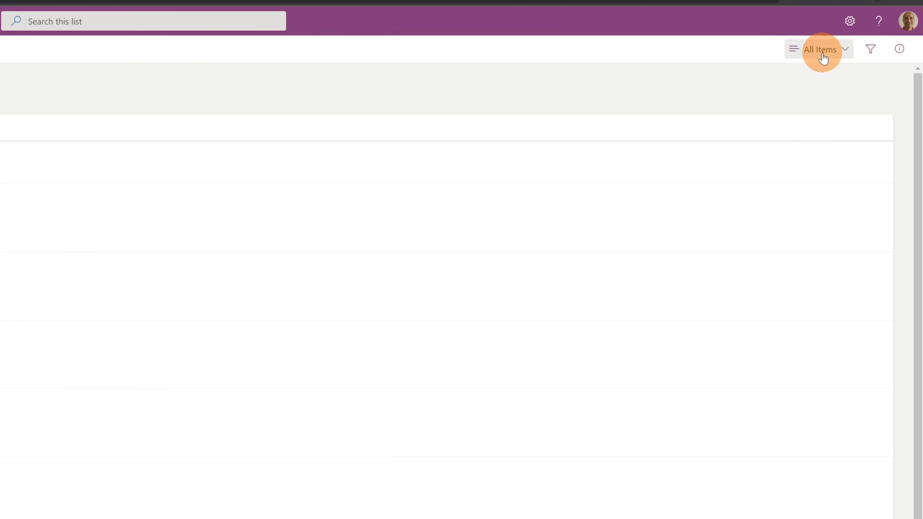
# Create a new board view named 'Board' organized by Month
pyautogui.click(823, 56)
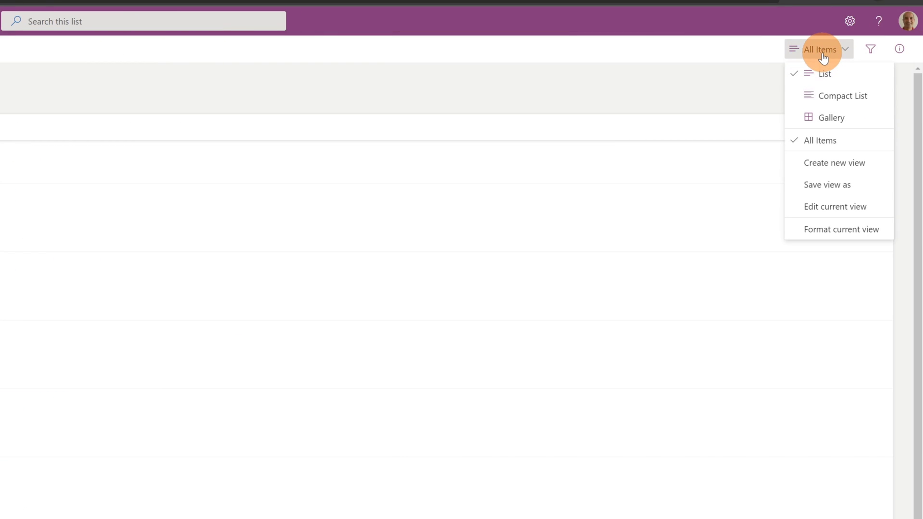
pyautogui.click(841, 167)
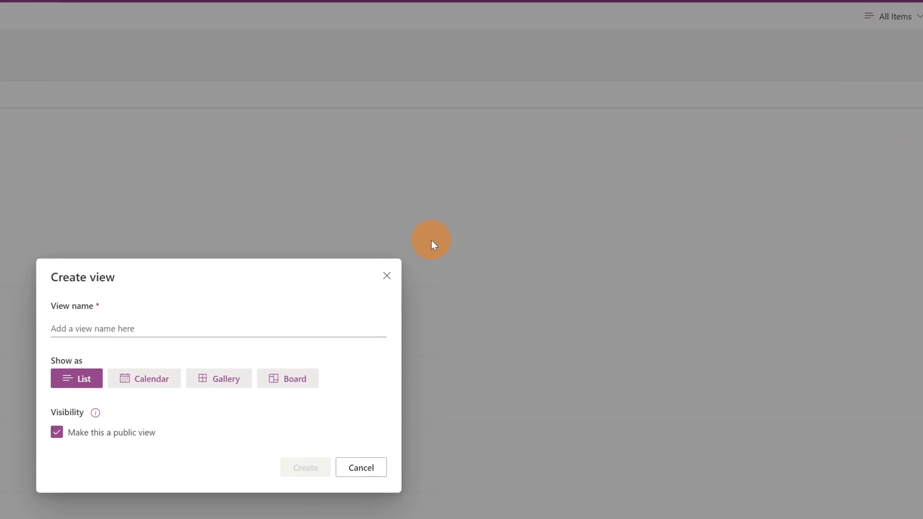
pyautogui.click(287, 378)
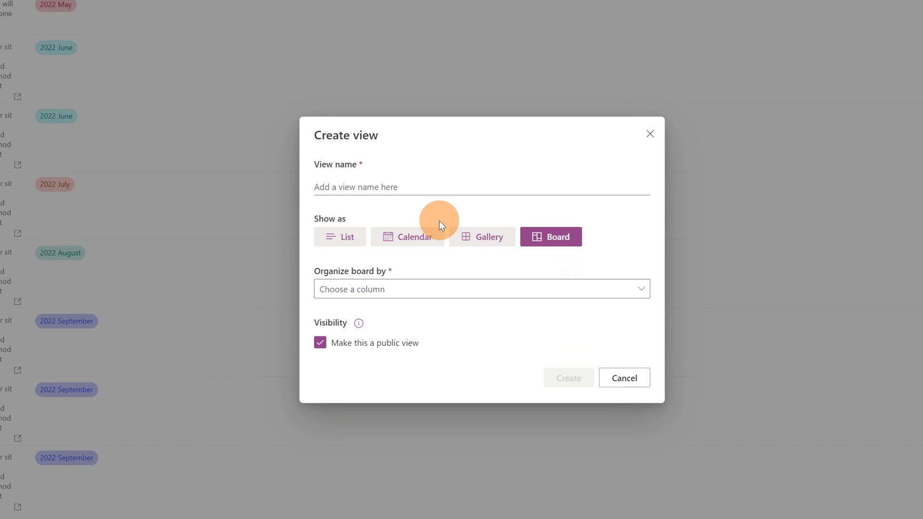
pyautogui.click(416, 189)
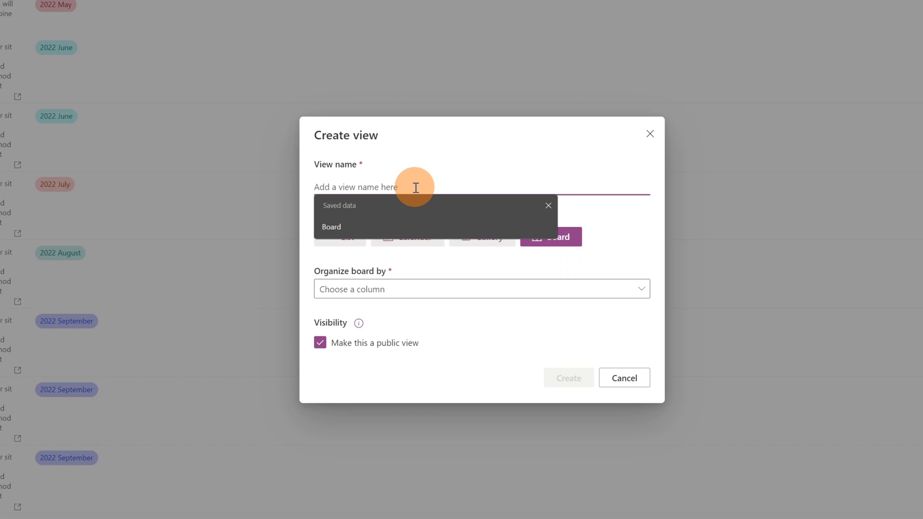
pyautogui.write('Board')
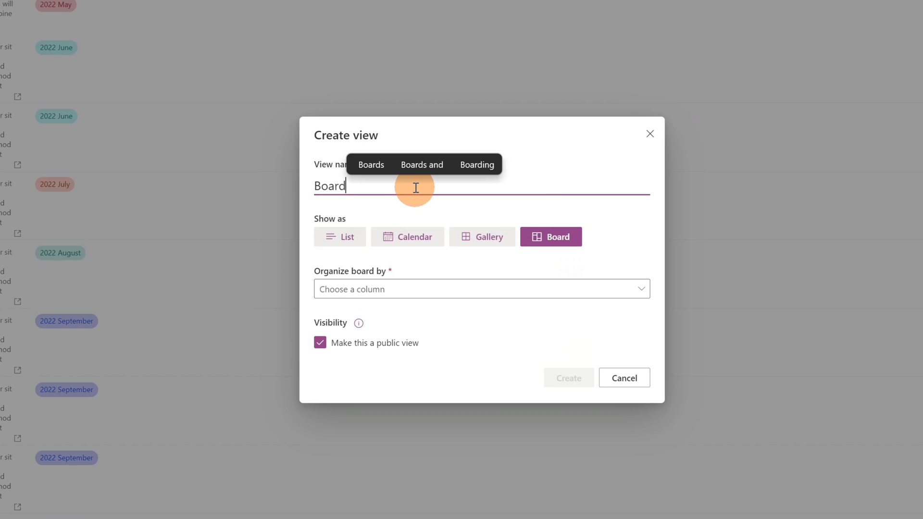
pyautogui.click(475, 290)
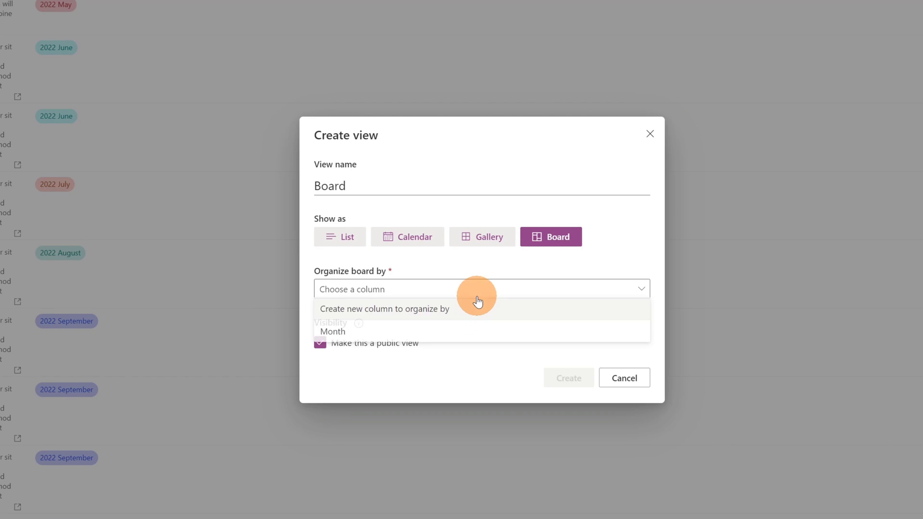
pyautogui.click(390, 333)
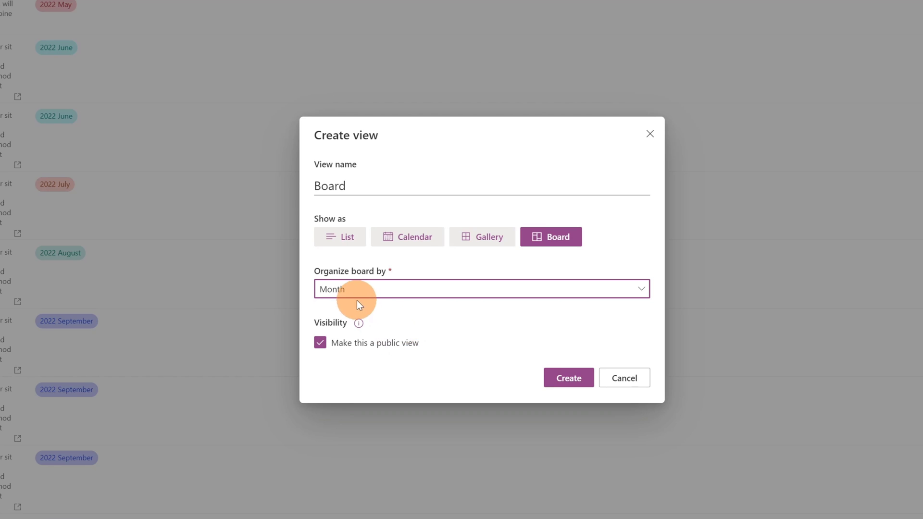
pyautogui.click(575, 379)
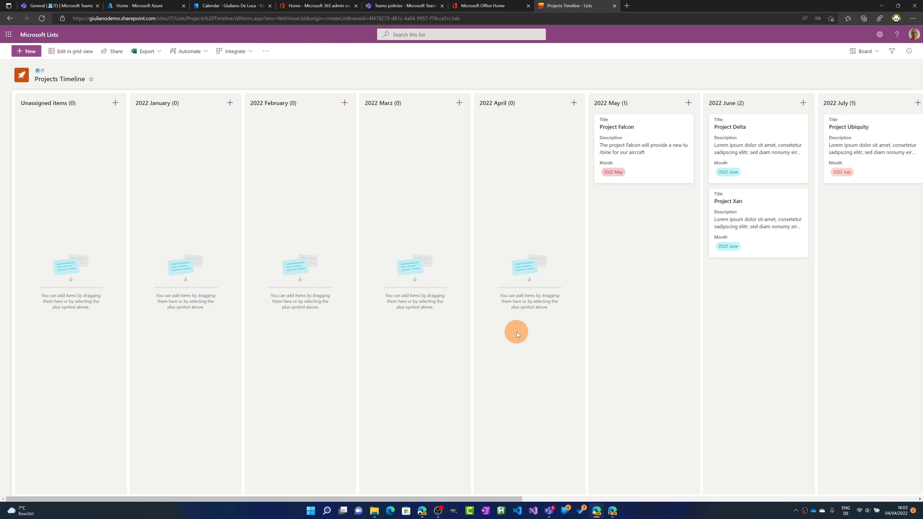
# Scroll across the board's month columns to 2022 December, then bring up the view menu
pyautogui.moveTo(497, 498); pyautogui.dragTo(619, 498)
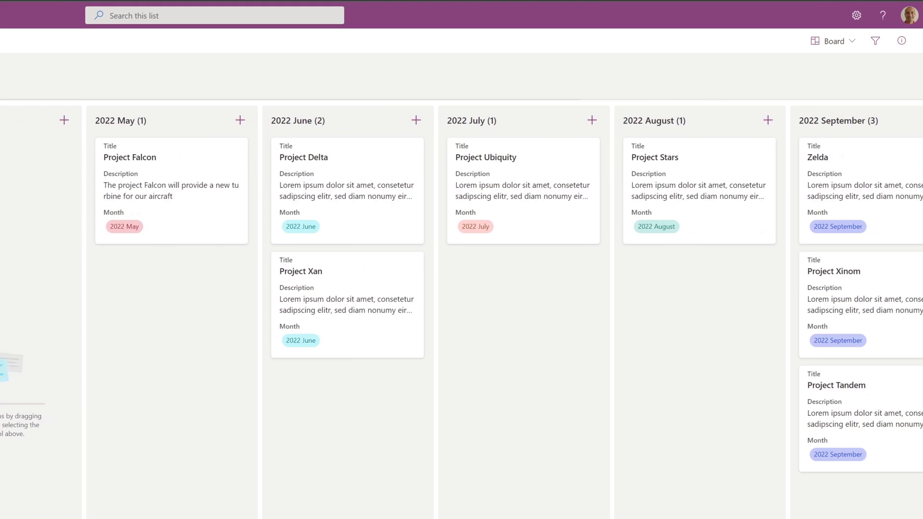
pyautogui.hscroll(9, 462, 312)
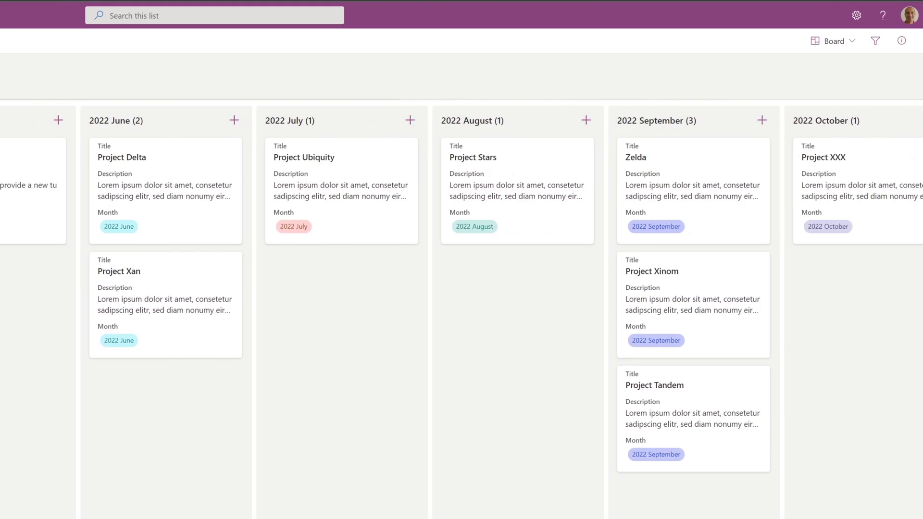
pyautogui.hscroll(5, 462, 313)
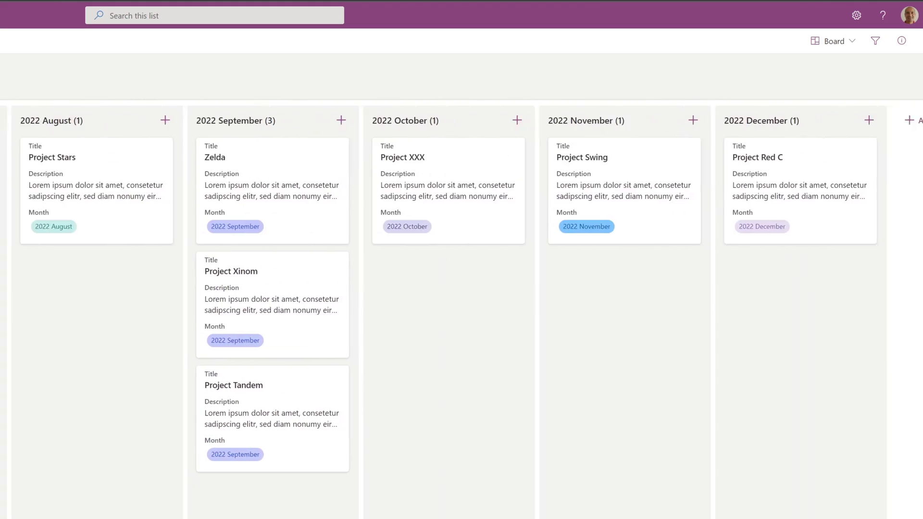
pyautogui.hscroll(-12, 461, 312)
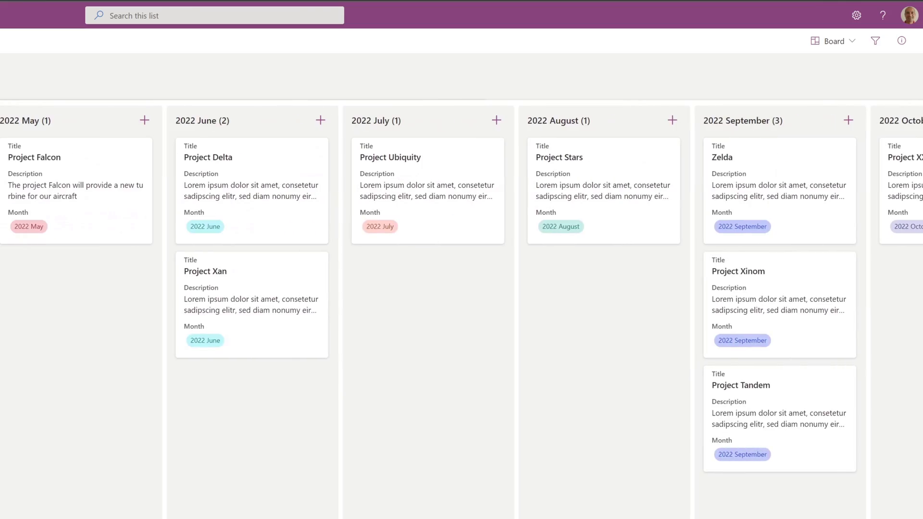
pyautogui.hscroll(8, 462, 313)
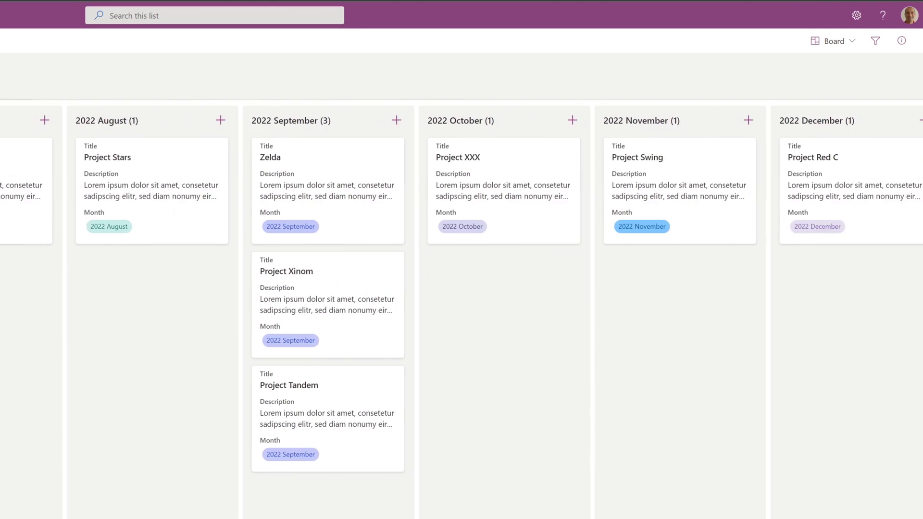
pyautogui.click(835, 42)
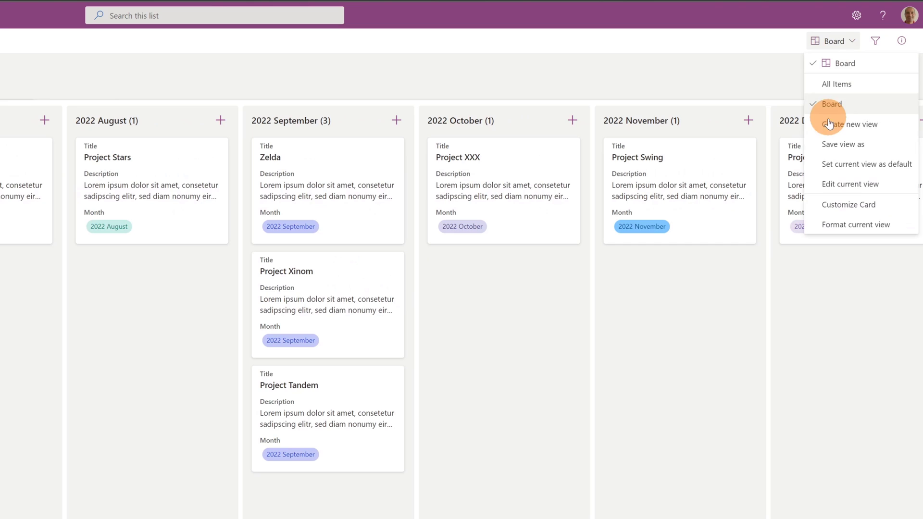
# Replace the view's formatting JSON in Advanced mode with the timeline card JSON and preview it
pyautogui.click(848, 228)
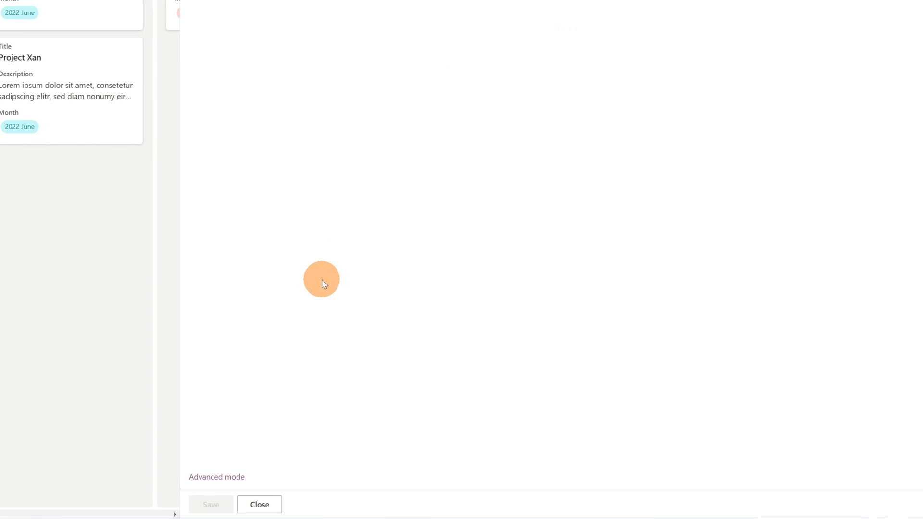
pyautogui.click(206, 477)
pyautogui.click(446, 177)
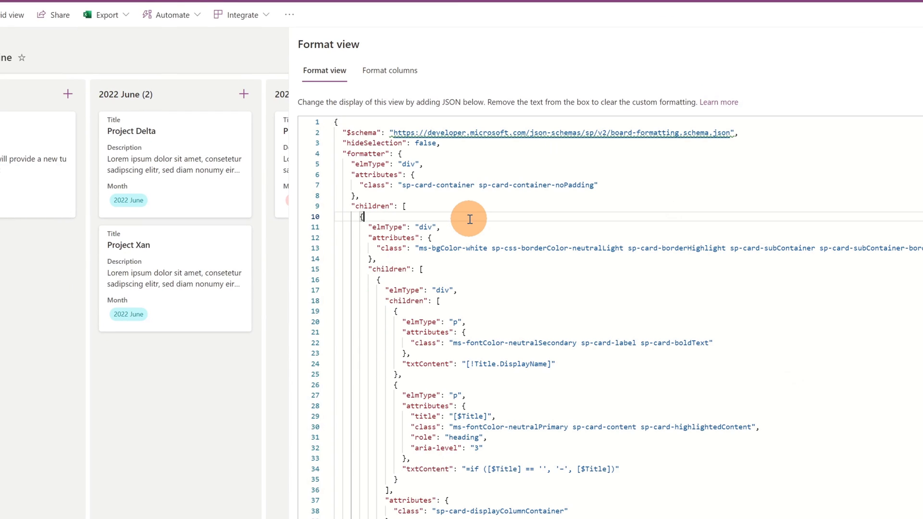
pyautogui.scroll(-2, 523, 214)
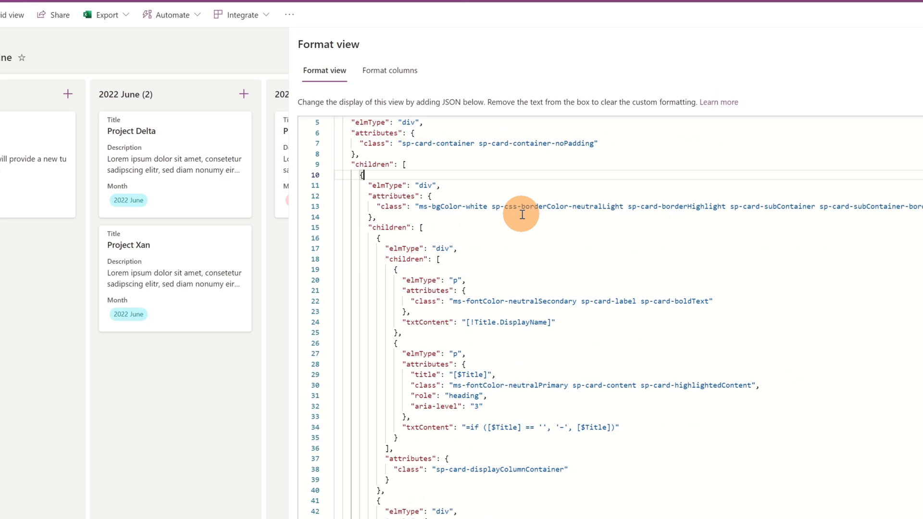
pyautogui.hotkey('ctrl', 'a')
pyautogui.hotkey('ctrl', 'v')
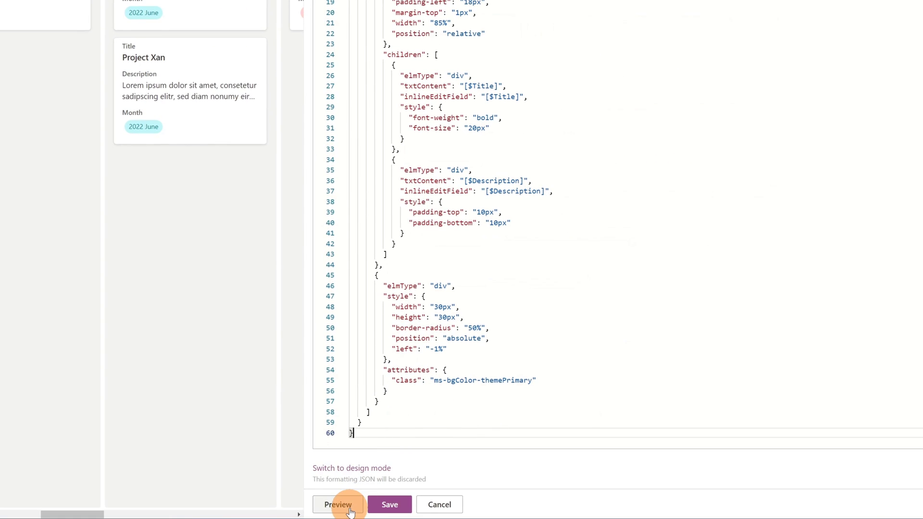
pyautogui.click(349, 509)
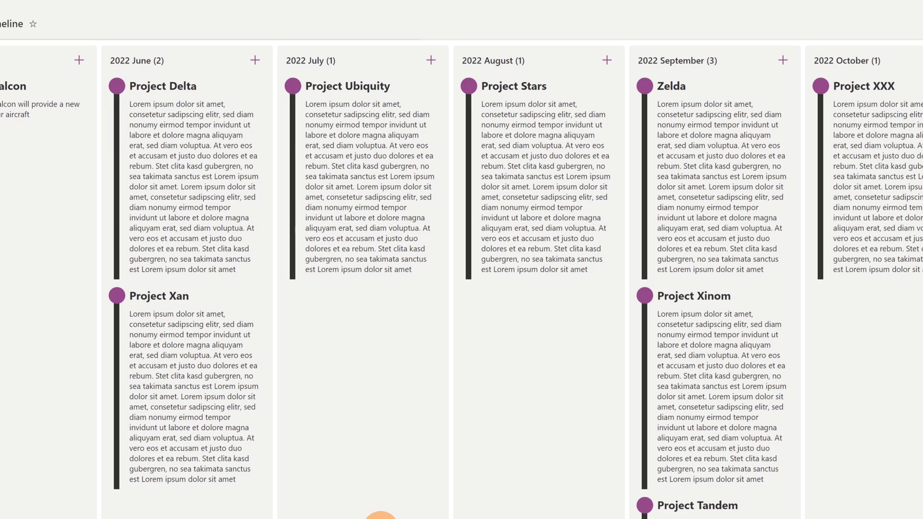
# Scroll through the timeline board and move Project Red C into the 2022 November column
pyautogui.hscroll(-5, 461, 283)
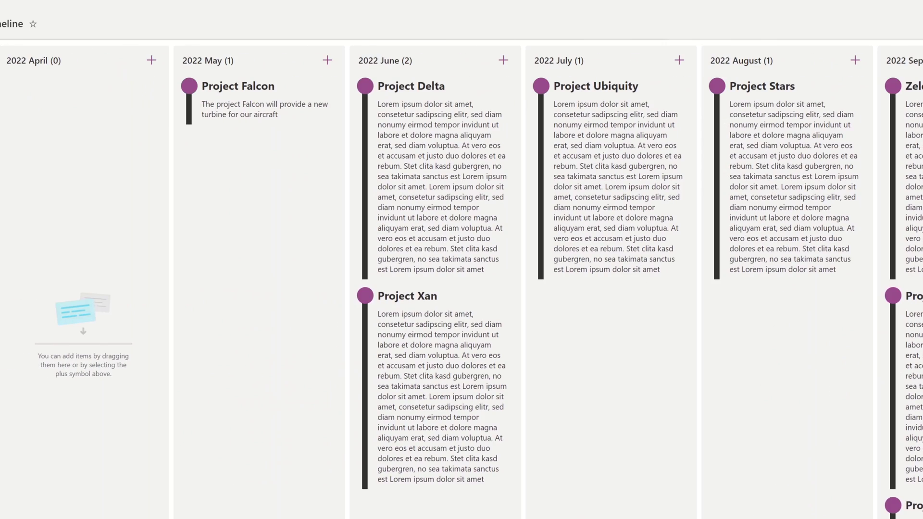
pyautogui.hscroll(3, 462, 282)
pyautogui.hscroll(2, 461, 282)
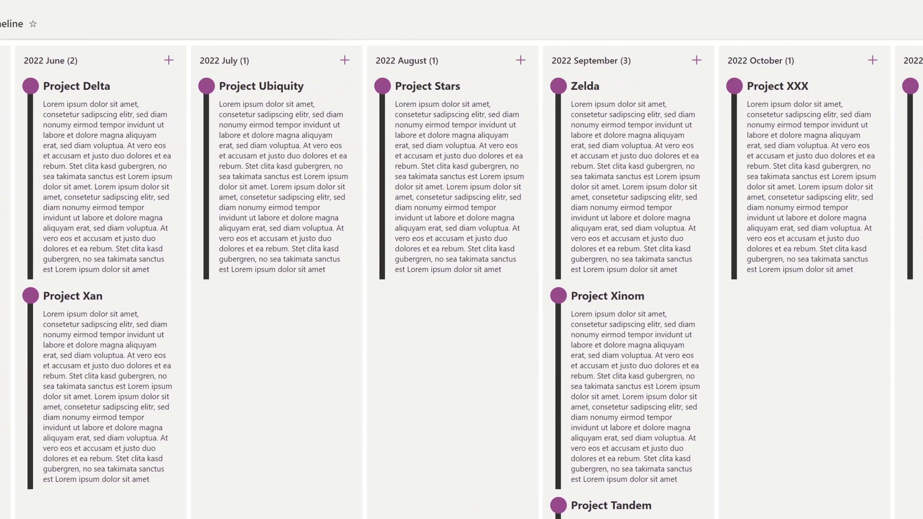
pyautogui.hscroll(2, 462, 283)
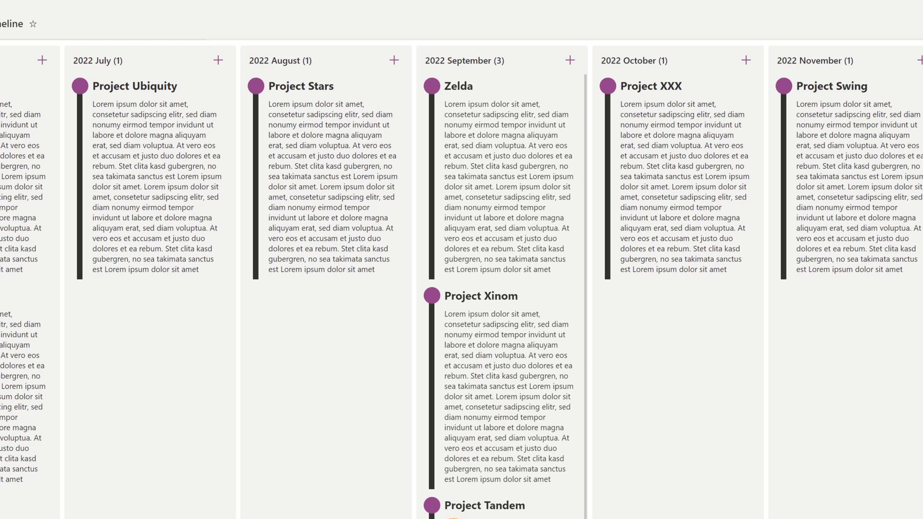
pyautogui.scroll(-1, 481, 515)
pyautogui.scroll(1, 486, 515)
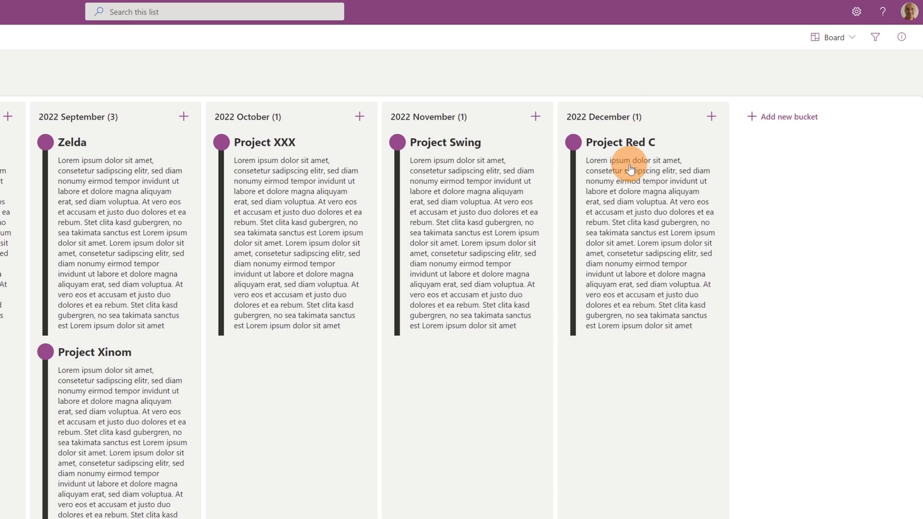
pyautogui.moveTo(630, 170); pyautogui.dragTo(270, 410)
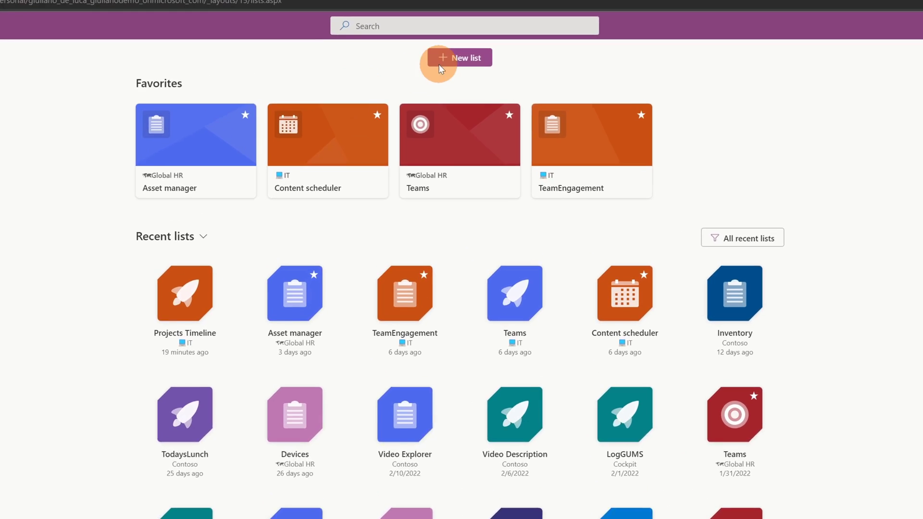
# Set up a blank orange 'One Timeline' list saved to IT, hidden from site navigation
pyautogui.click(451, 56)
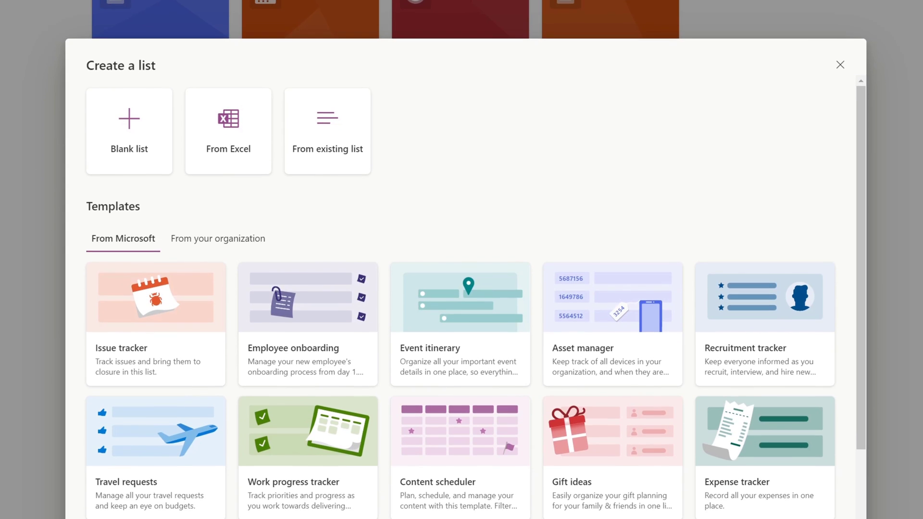
pyautogui.click(146, 204)
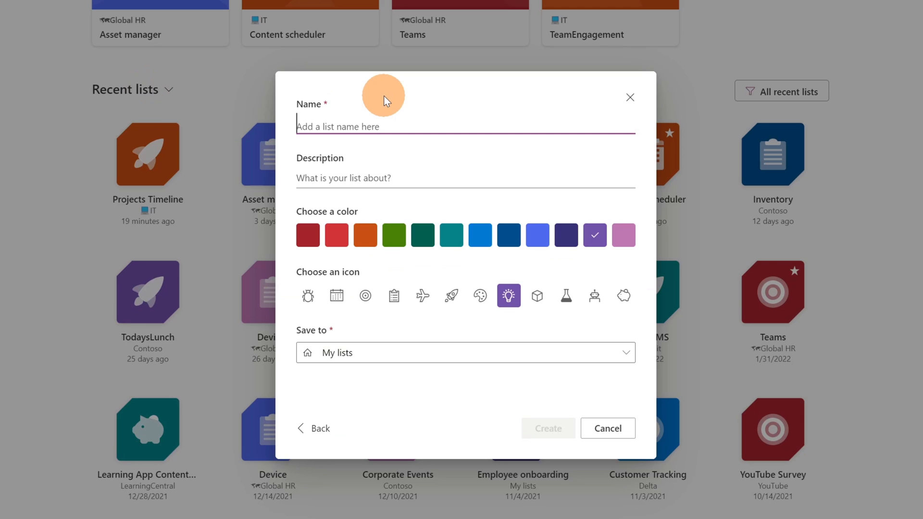
pyautogui.write('One Timeline')
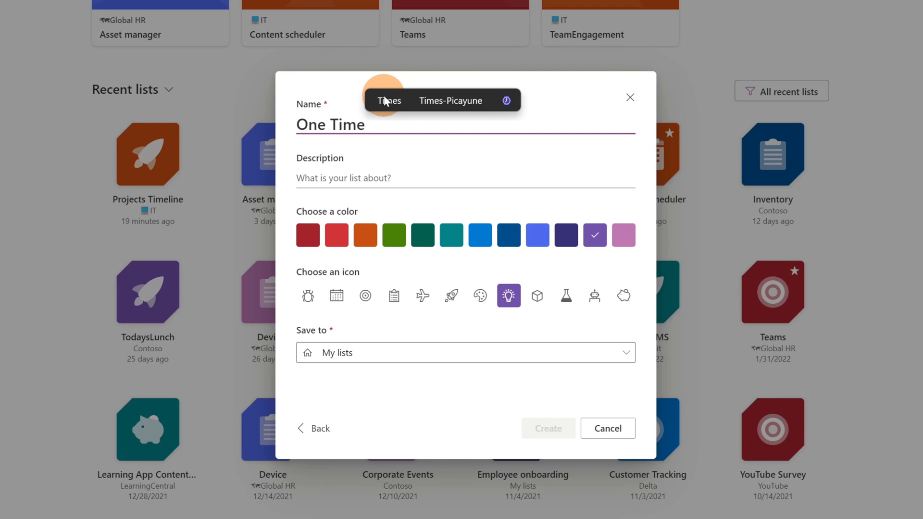
pyautogui.click(363, 236)
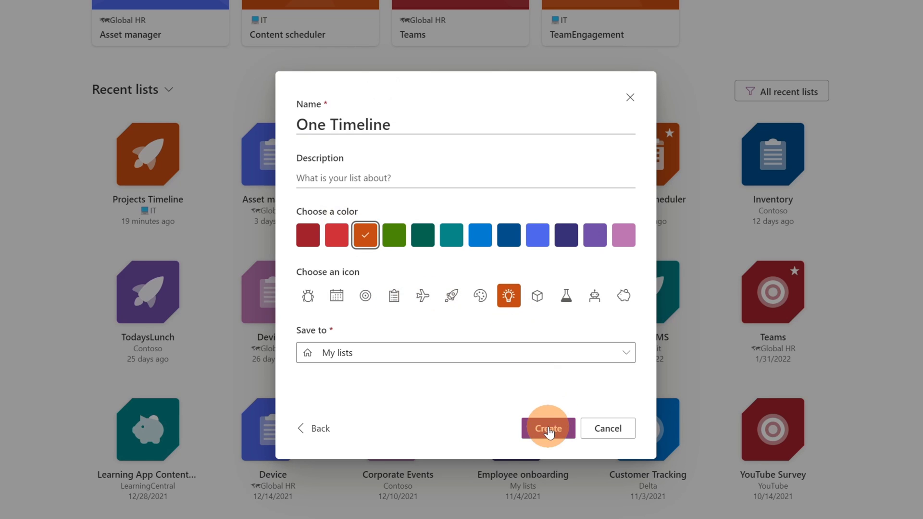
pyautogui.click(541, 350)
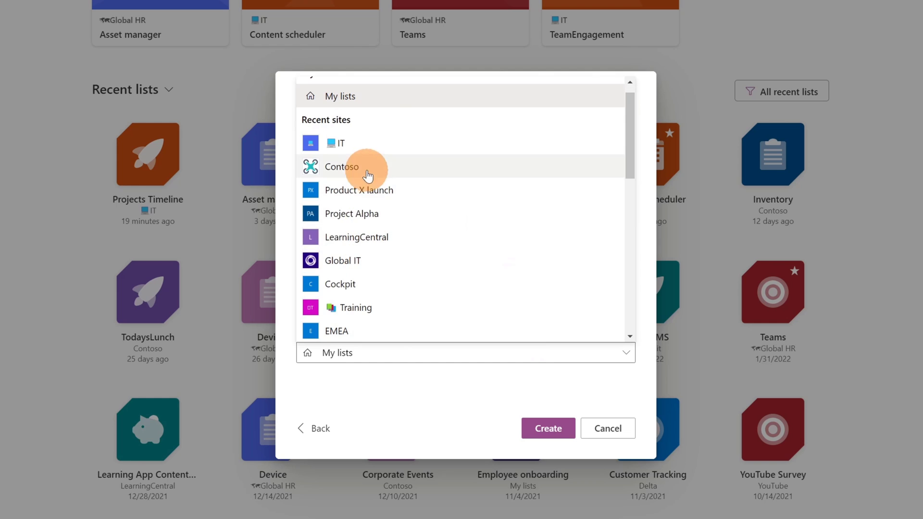
pyautogui.click(366, 143)
pyautogui.click(371, 387)
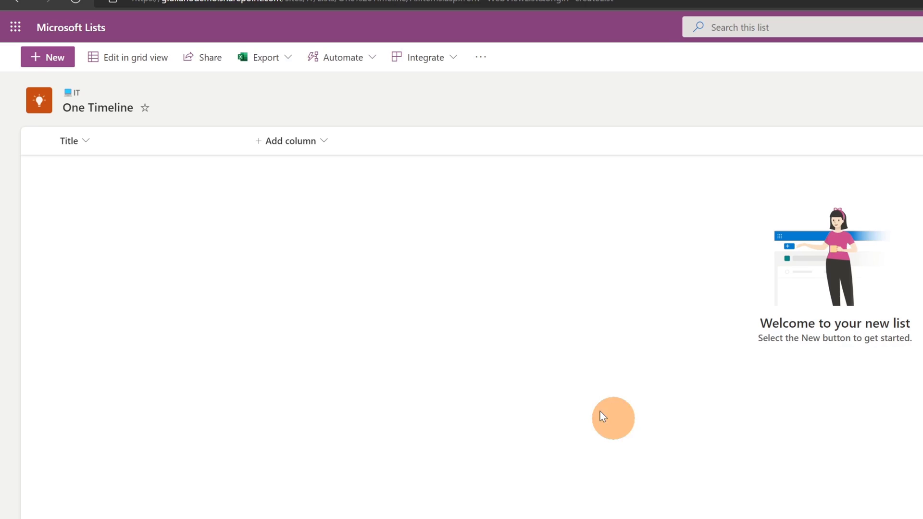
# Rename the Title column to 'Relase' and save it
pyautogui.click(122, 145)
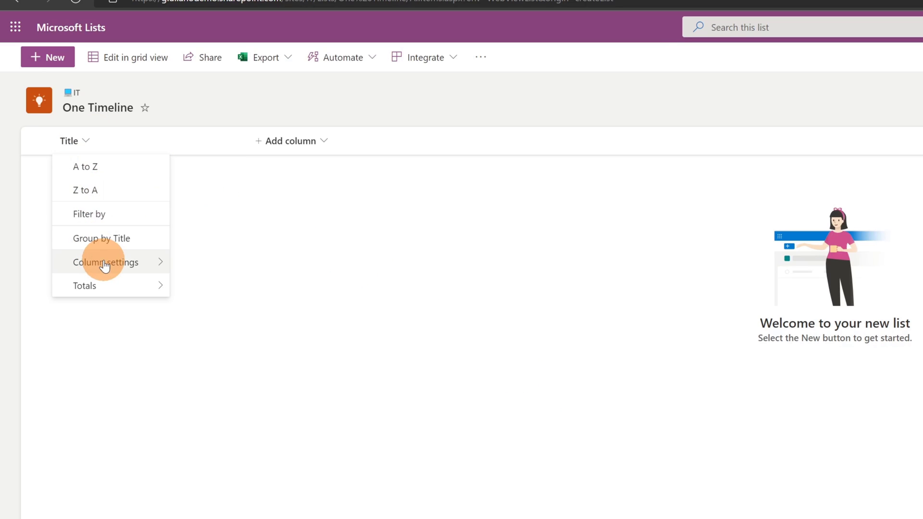
pyautogui.moveTo(104, 264)
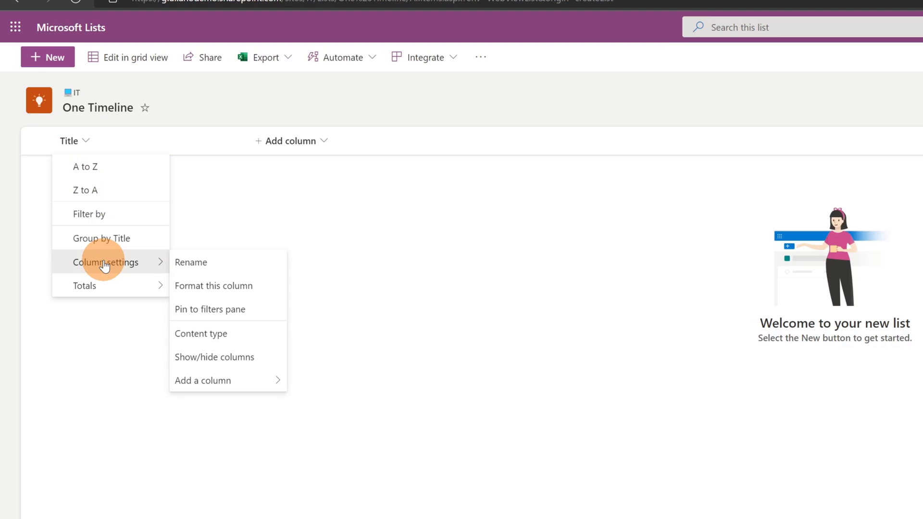
pyautogui.click(197, 265)
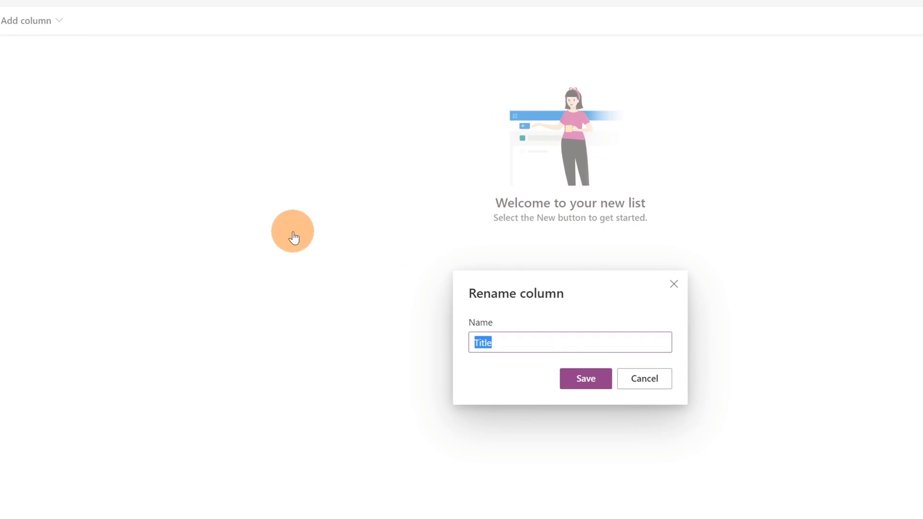
pyautogui.write('Relase')
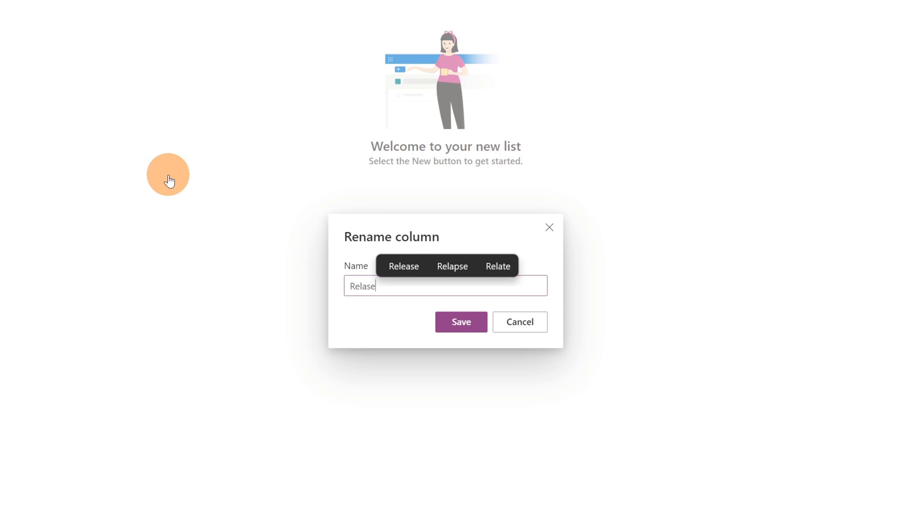
pyautogui.click(459, 329)
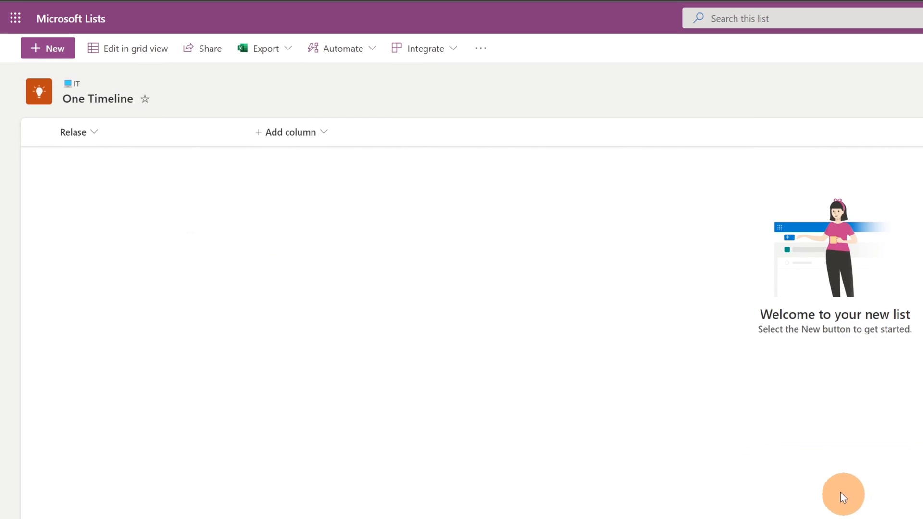
# Add a multiple-lines-of-text column named 'Projects'
pyautogui.click(273, 142)
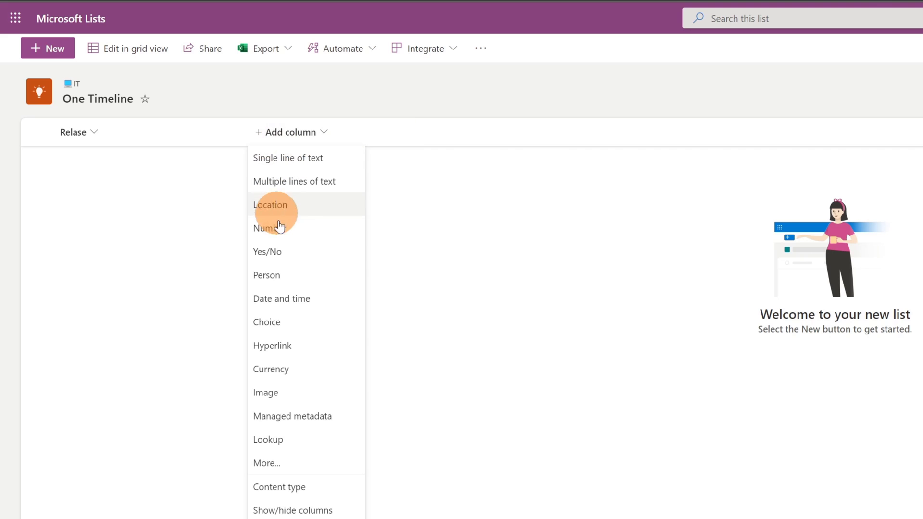
pyautogui.click(311, 188)
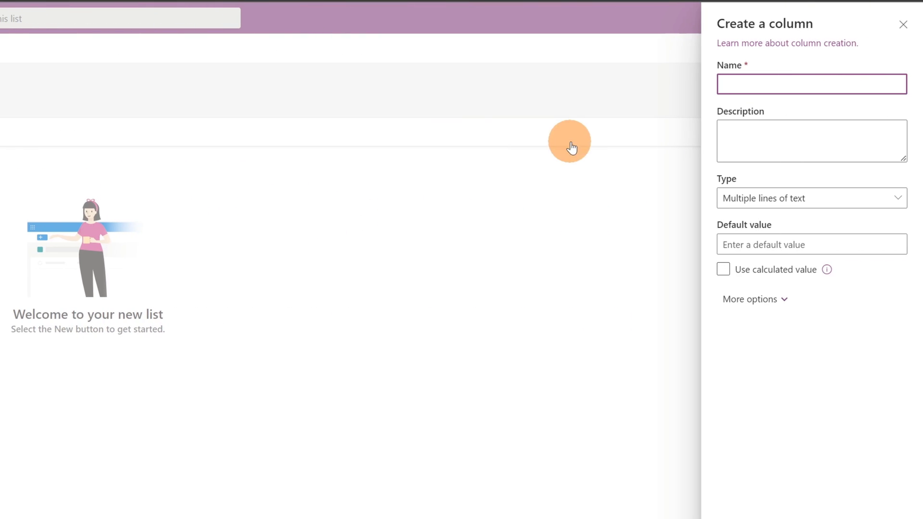
pyautogui.write('P')
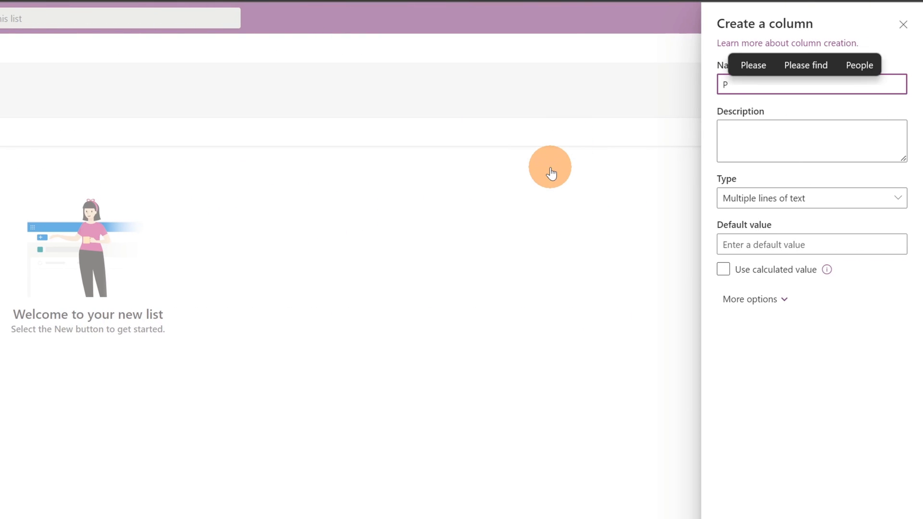
pyautogui.write('rojects')
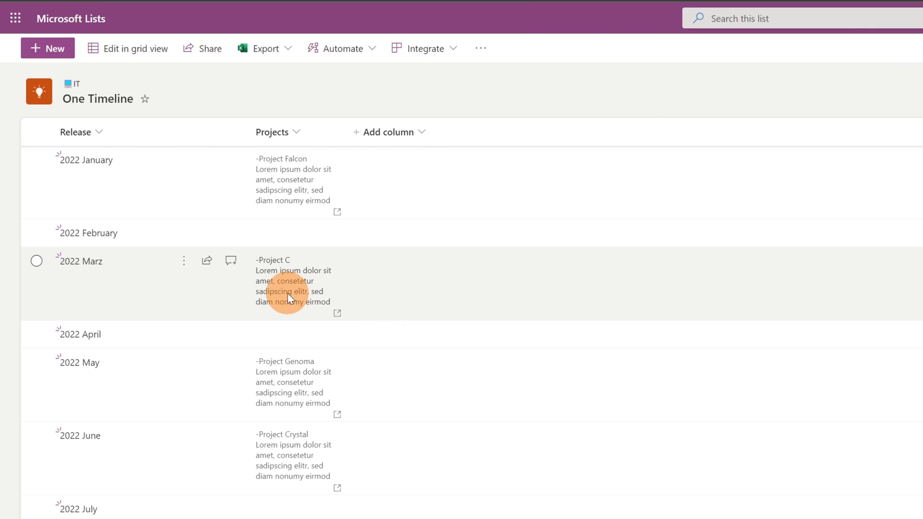
pyautogui.click(102, 265)
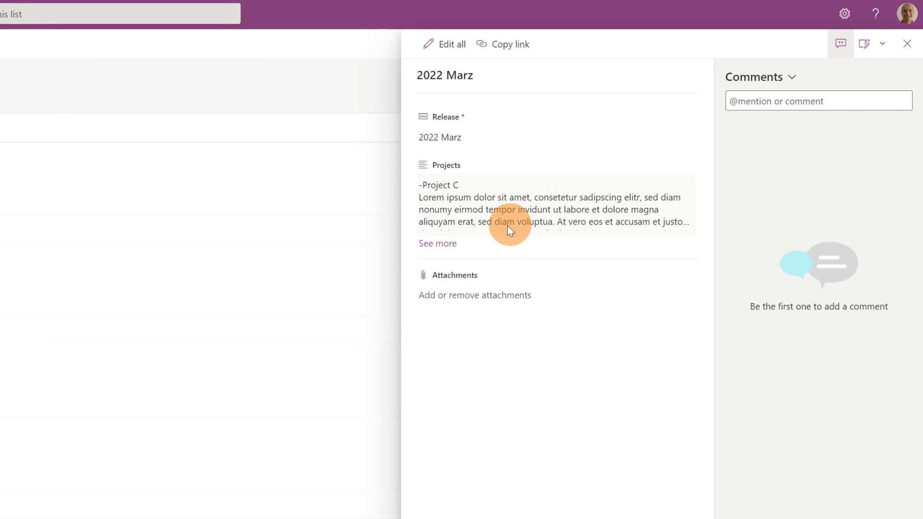
pyautogui.click(455, 244)
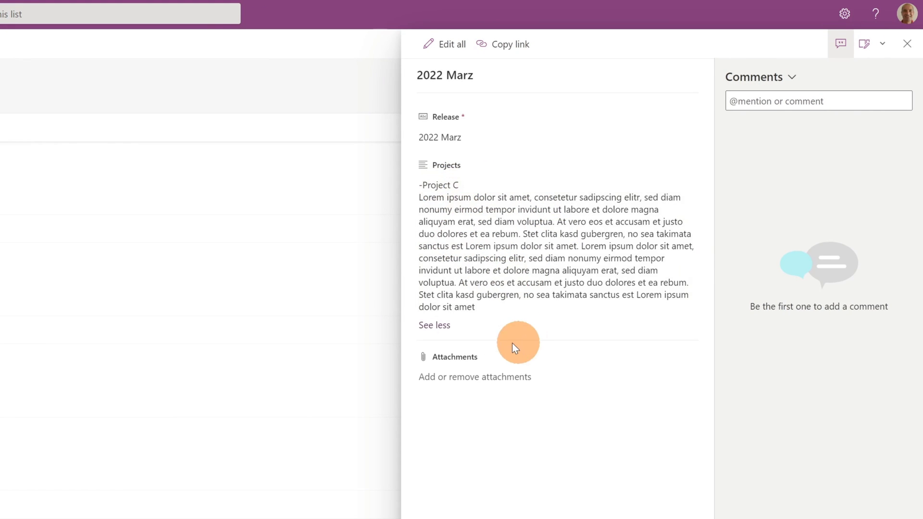
pyautogui.click(312, 373)
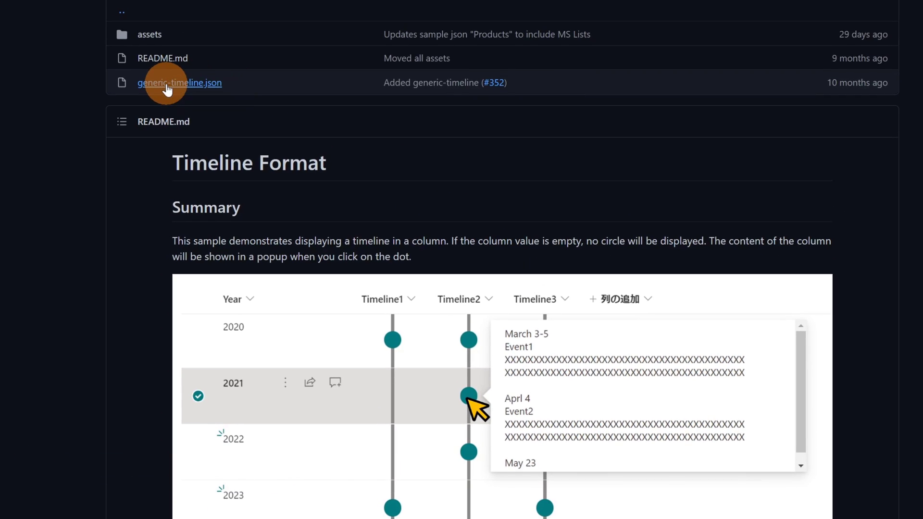
# Open generic-timeline.json on GitHub and select its whole JSON code from line 1
pyautogui.click(169, 86)
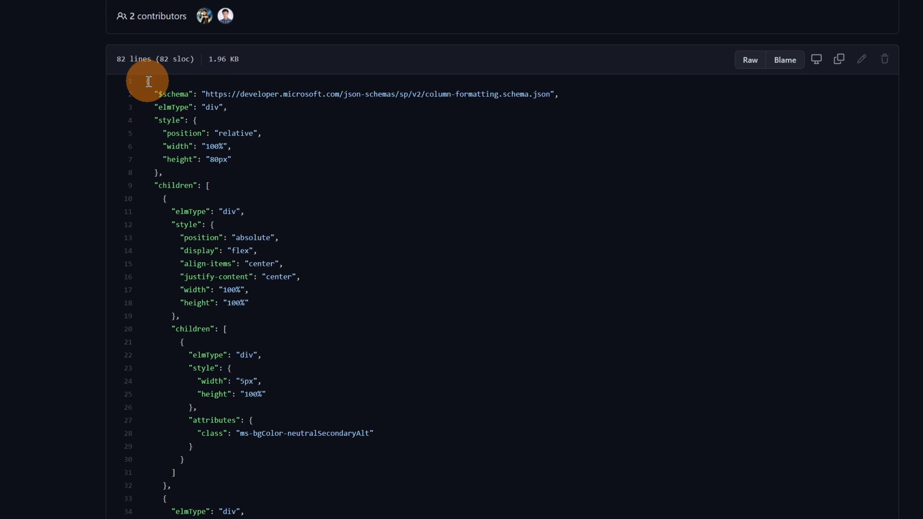
pyautogui.moveTo(147, 81); pyautogui.dragTo(168, 518)
pyautogui.scroll(-10, 313, 232)
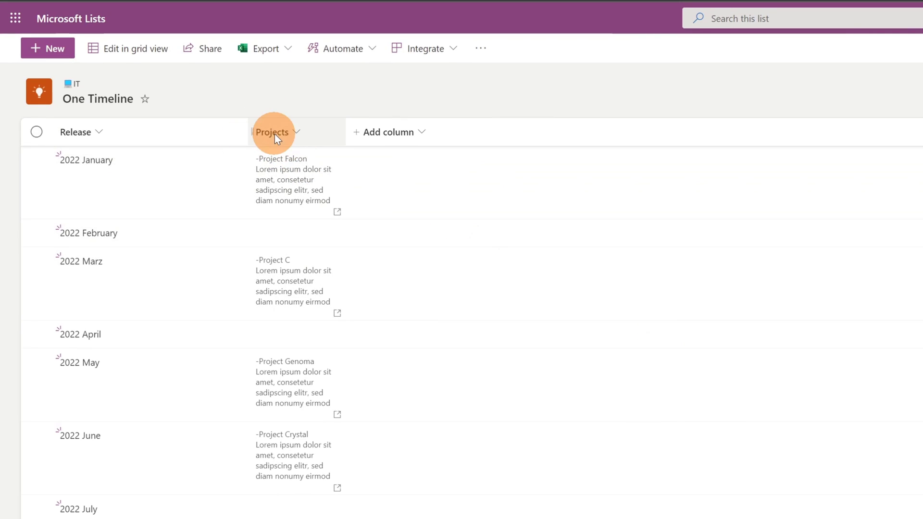
# Replace the Projects column's advanced-mode format JSON with the pasted timeline JSON and preview it
pyautogui.click(274, 134)
pyautogui.click(295, 157)
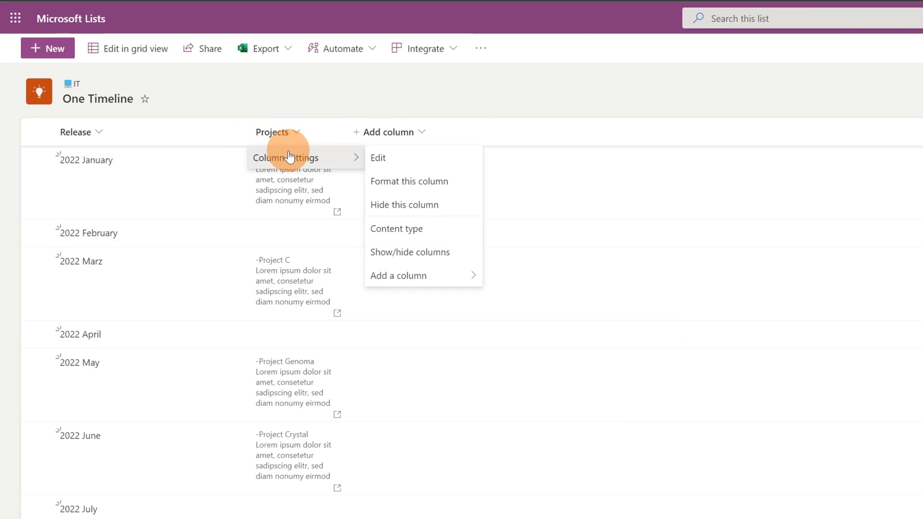
pyautogui.click(403, 185)
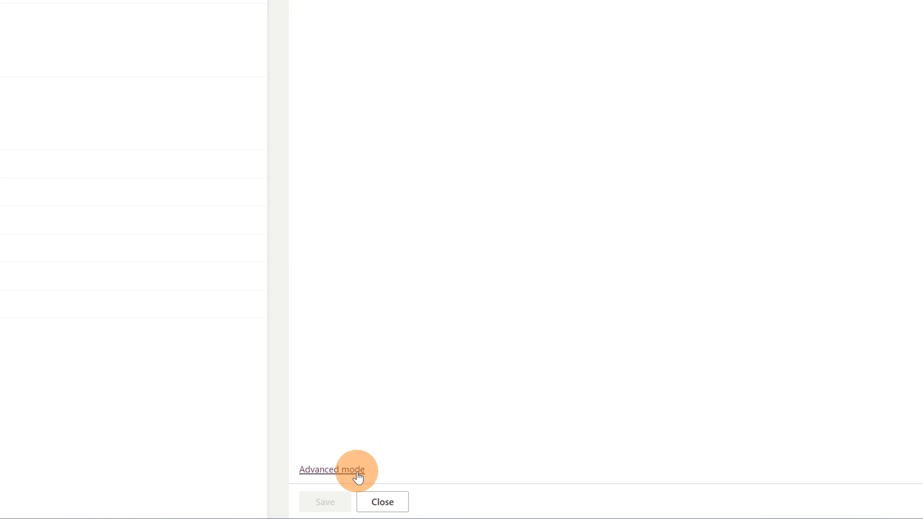
pyautogui.click(357, 470)
pyautogui.click(525, 433)
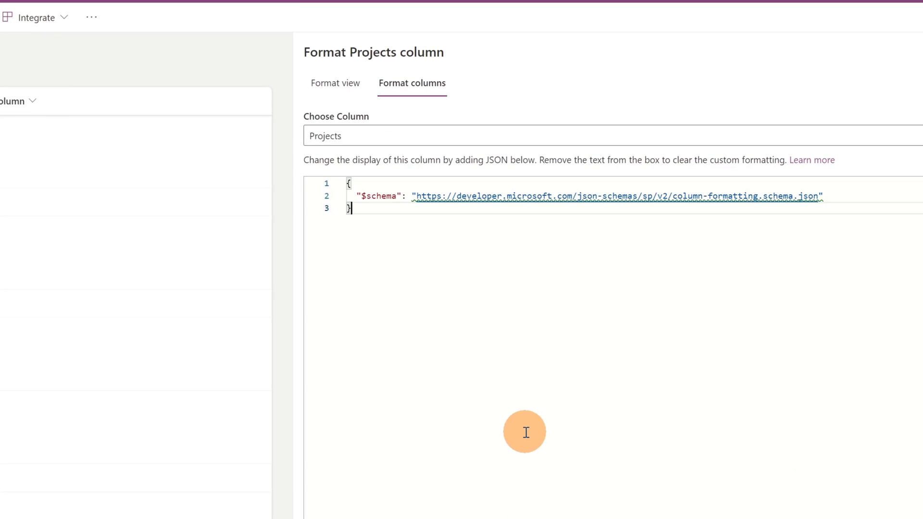
pyautogui.hotkey('ctrl', 'a')
pyautogui.hotkey('ctrl', 'v')
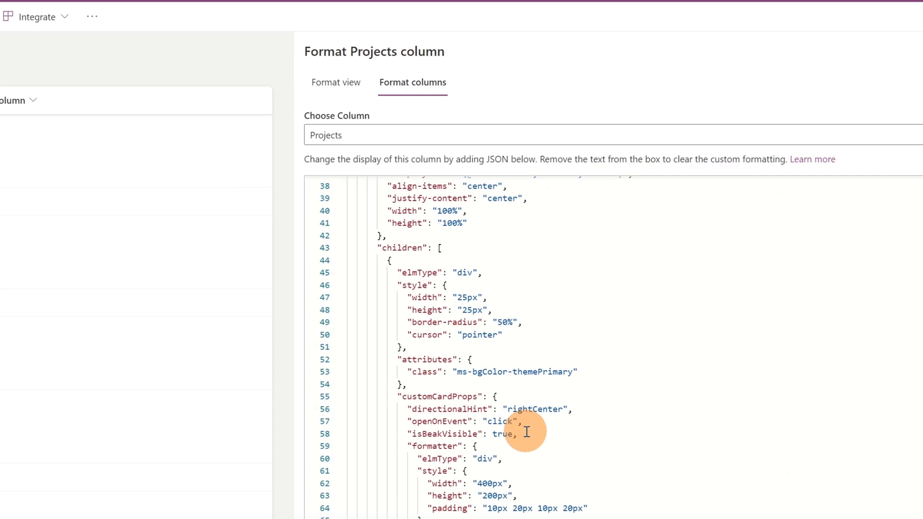
pyautogui.click(607, 503)
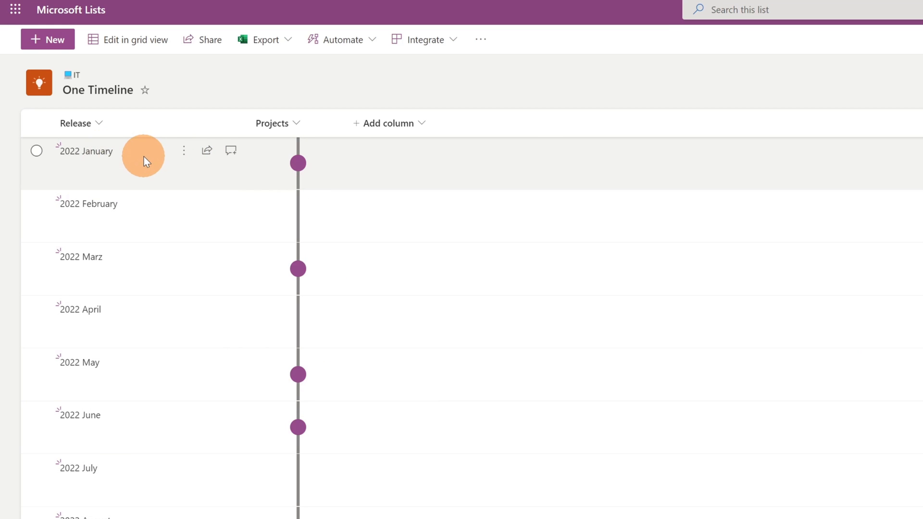
pyautogui.click(297, 166)
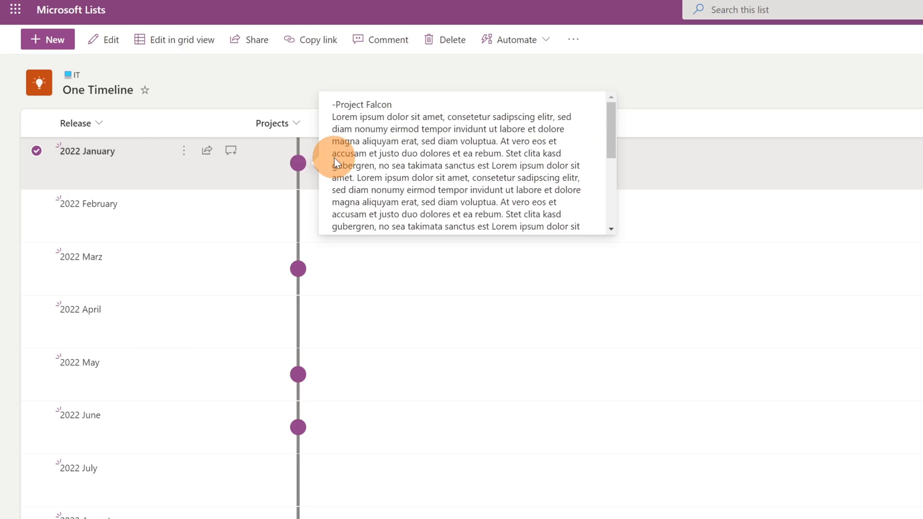
pyautogui.scroll(-3, 444, 143)
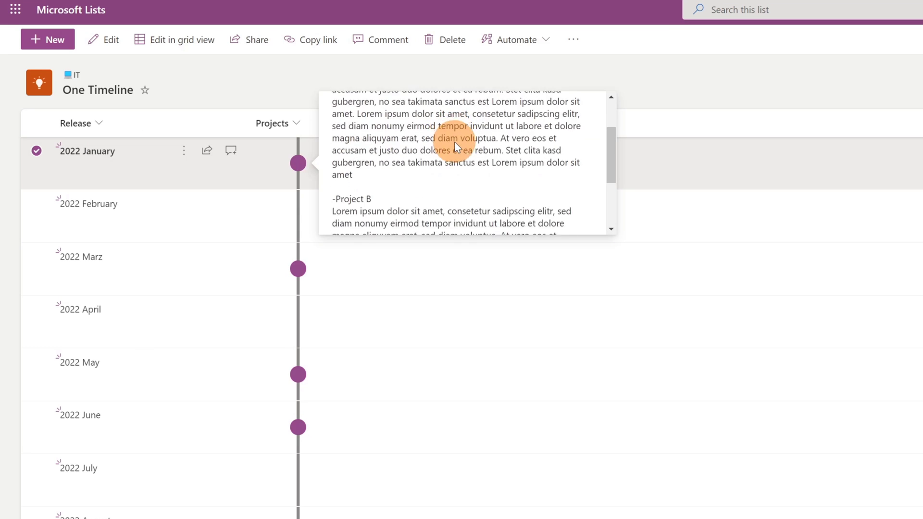
pyautogui.scroll(-1, 396, 151)
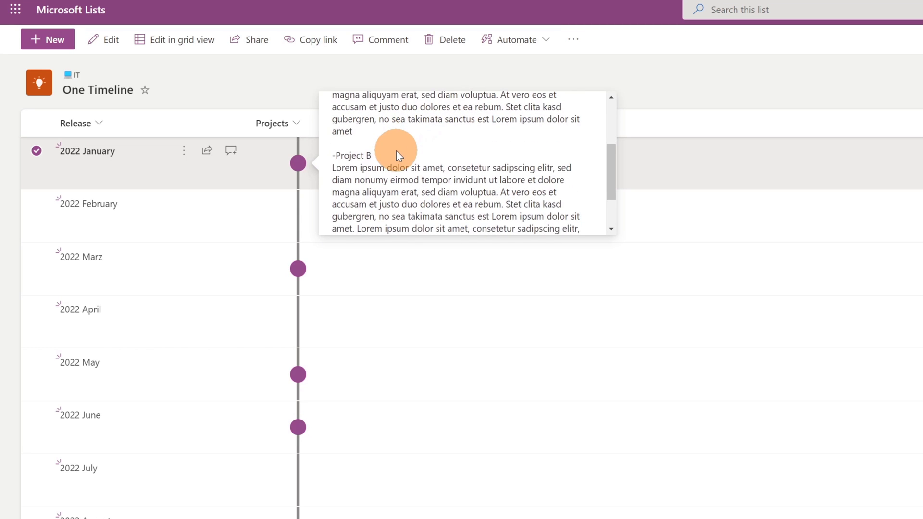
pyautogui.scroll(-1, 394, 145)
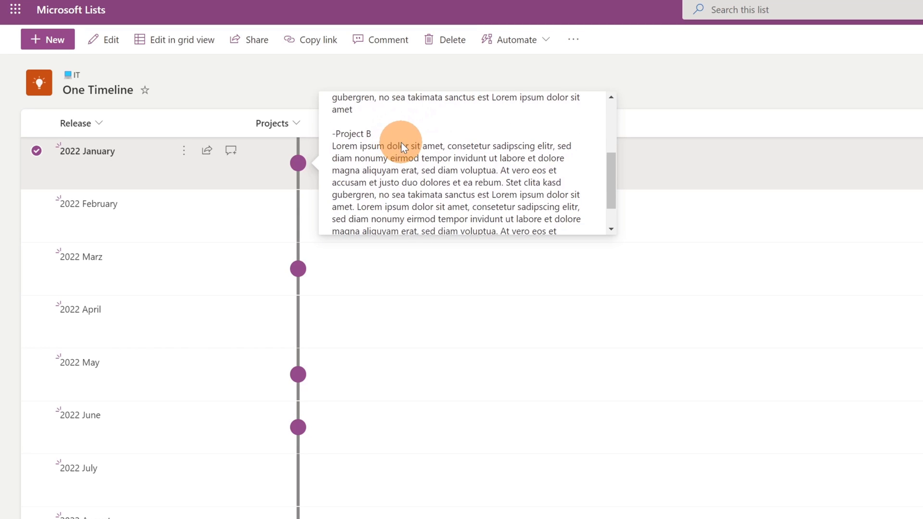
pyautogui.scroll(-1, 401, 143)
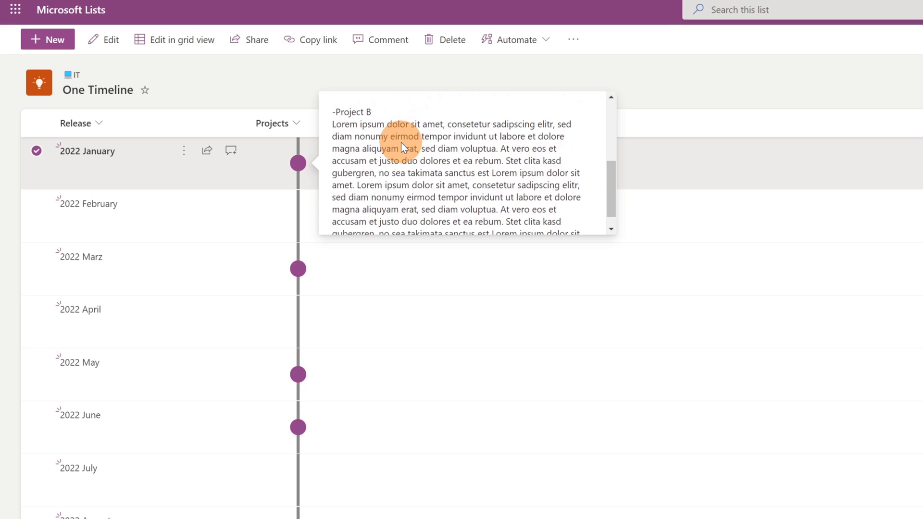
pyautogui.scroll(-1, 428, 151)
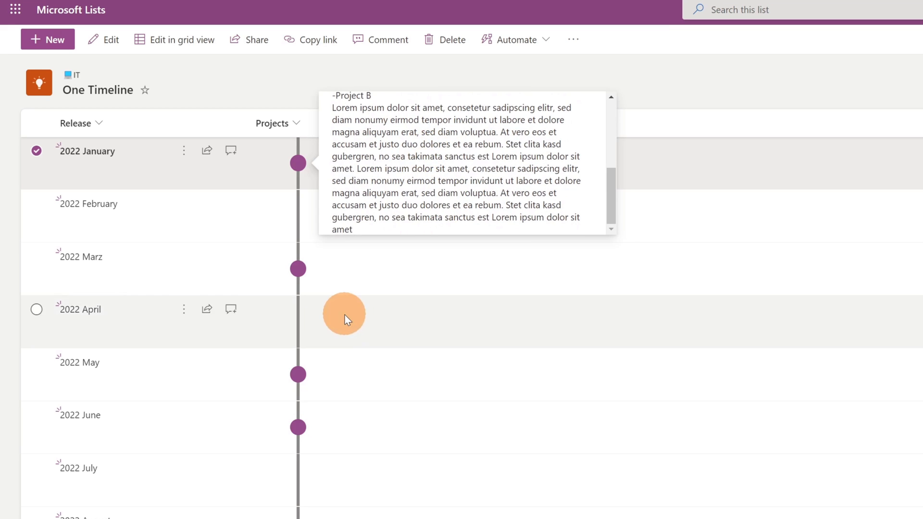
pyautogui.click(339, 308)
pyautogui.click(298, 269)
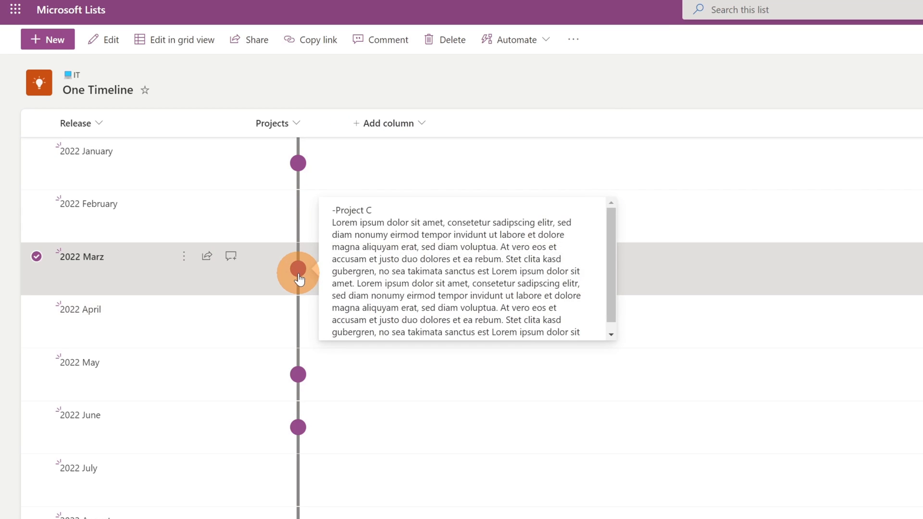
pyautogui.scroll(-1, 399, 224)
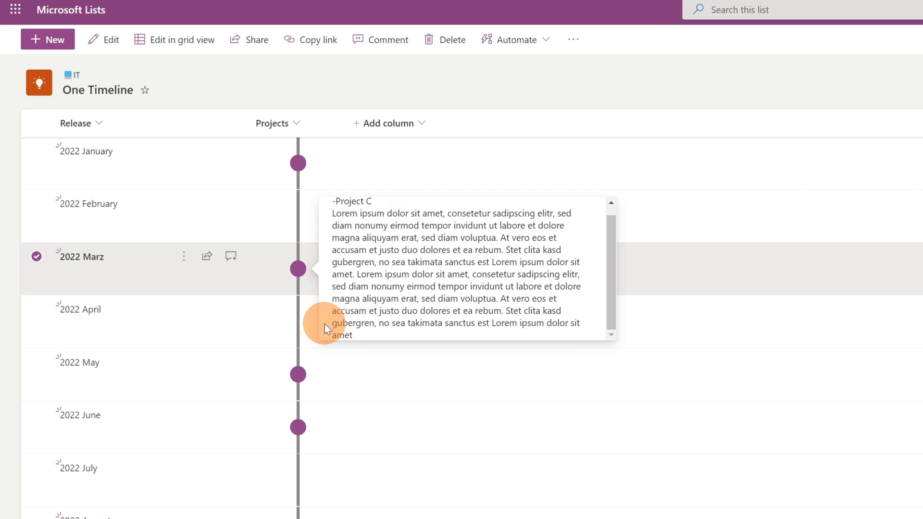
pyautogui.click(313, 318)
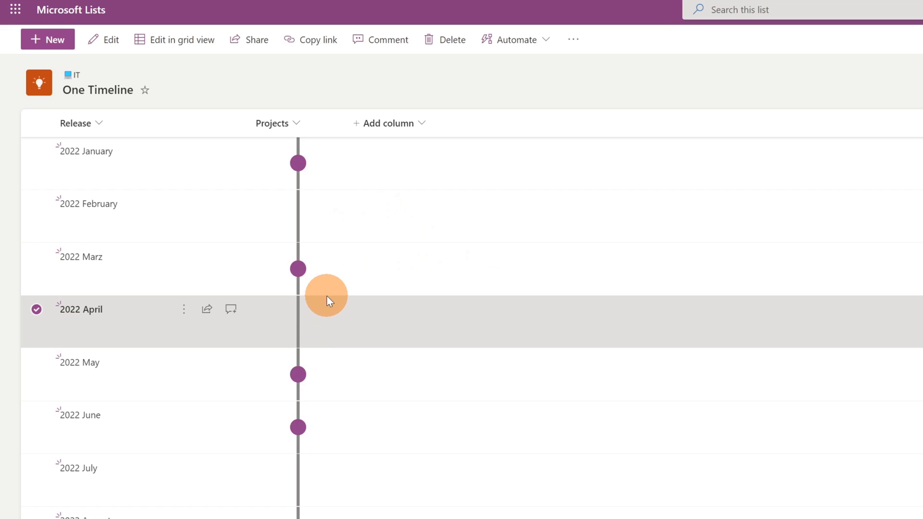